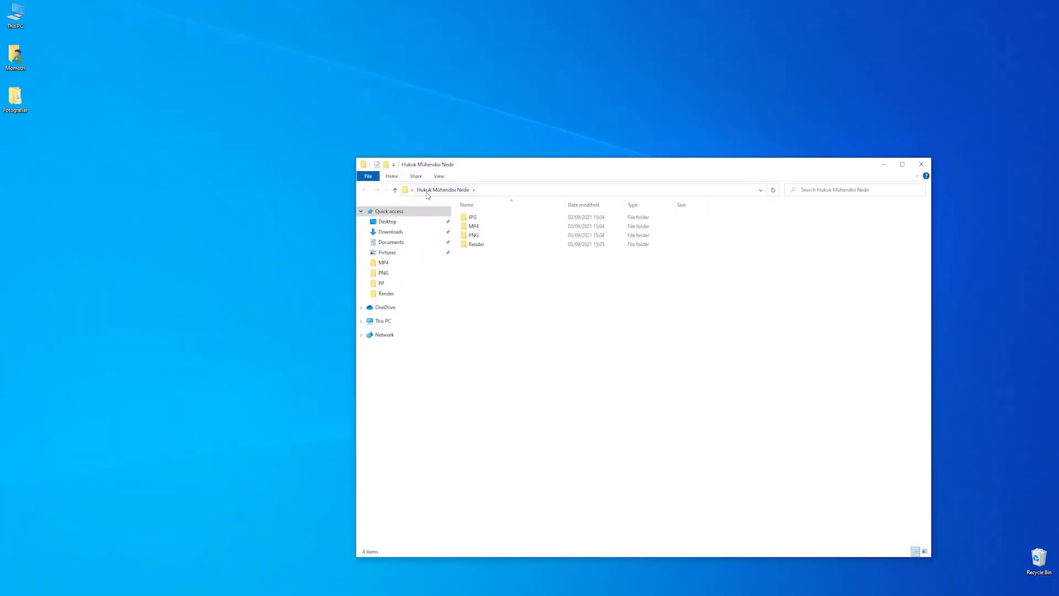
- Look over the JPG, MP4, PNG and Render folders, then view the JPG folder's 27 photos
{"action": "left_click", "coordinate": [483, 218]}
{"action": "left_click", "coordinate": [481, 226]}
{"action": "left_click", "coordinate": [480, 235]}
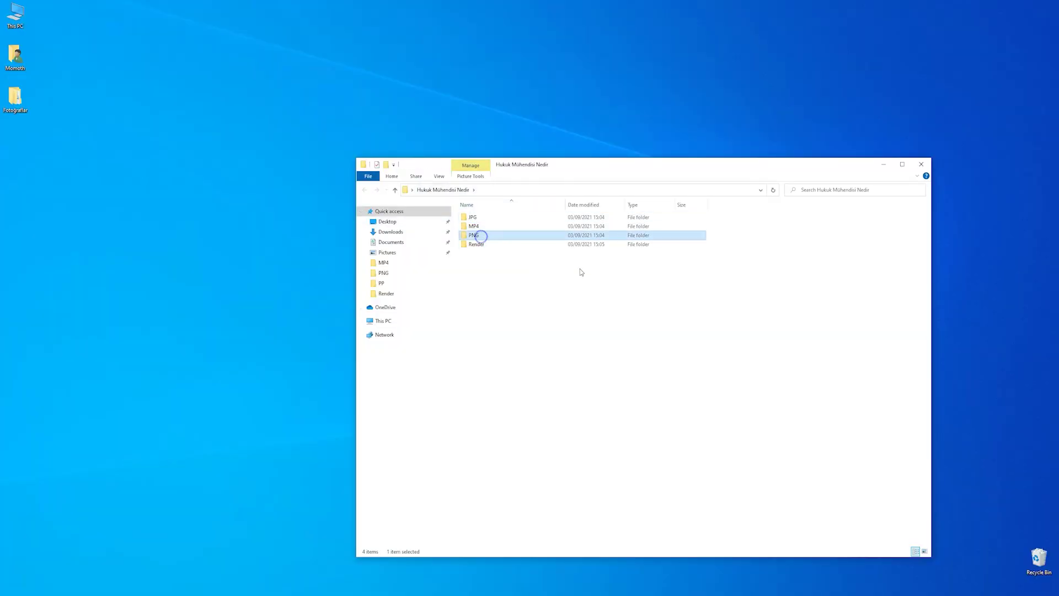
{"action": "left_click", "coordinate": [483, 246]}
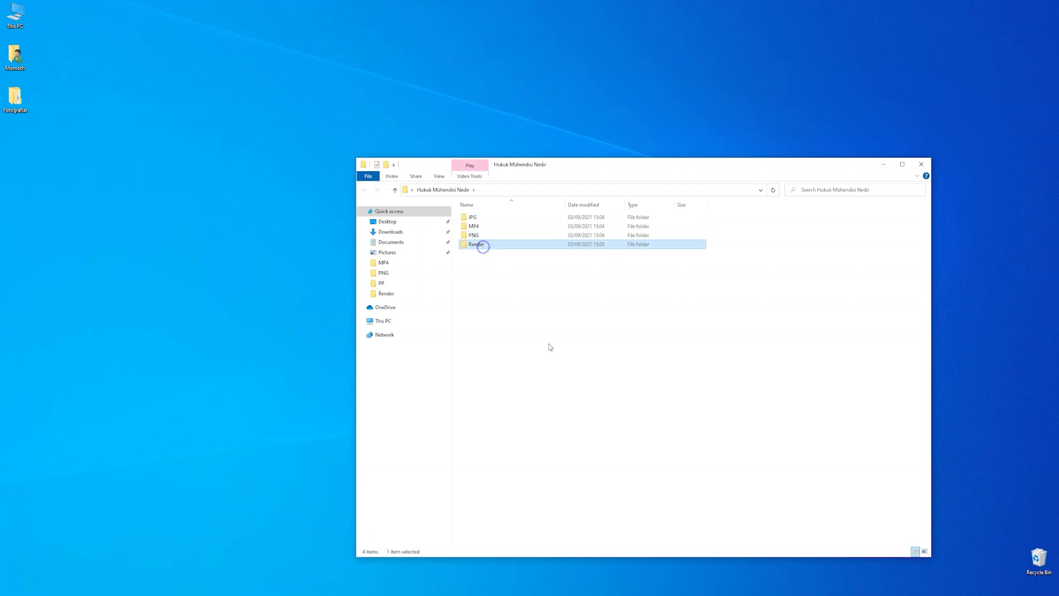
{"action": "left_click", "coordinate": [548, 345]}
{"action": "double_click", "coordinate": [481, 218]}
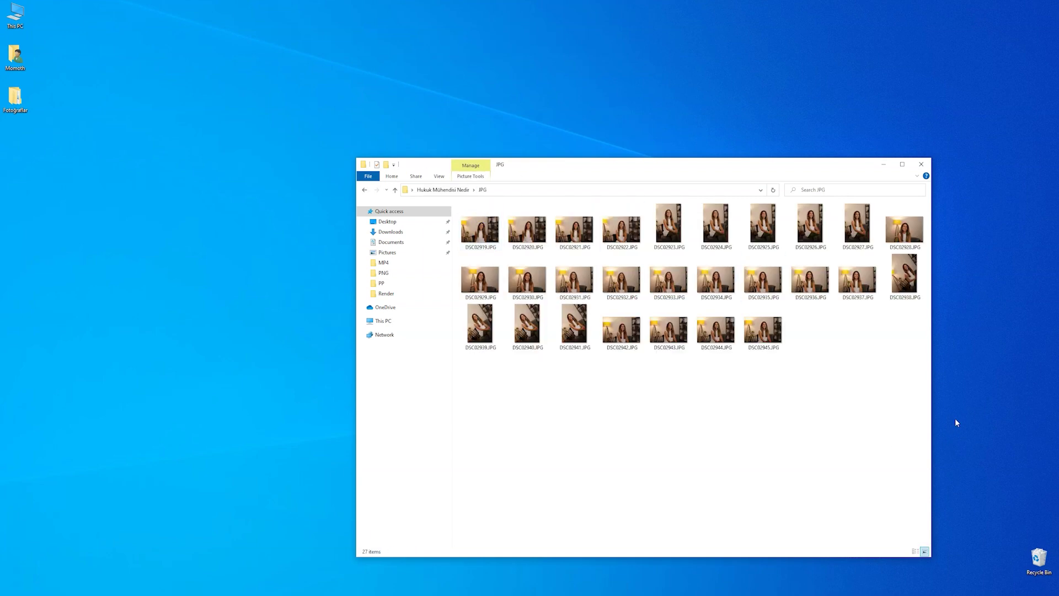
{"action": "left_click", "coordinate": [457, 190]}
- Check the MP4 and PNG folders, then return to the MP4 folder holding C0010.MP4
{"action": "double_click", "coordinate": [476, 219]}
{"action": "left_click_drag", "start_coordinate": [475, 231], "coordinate": [463, 206]}
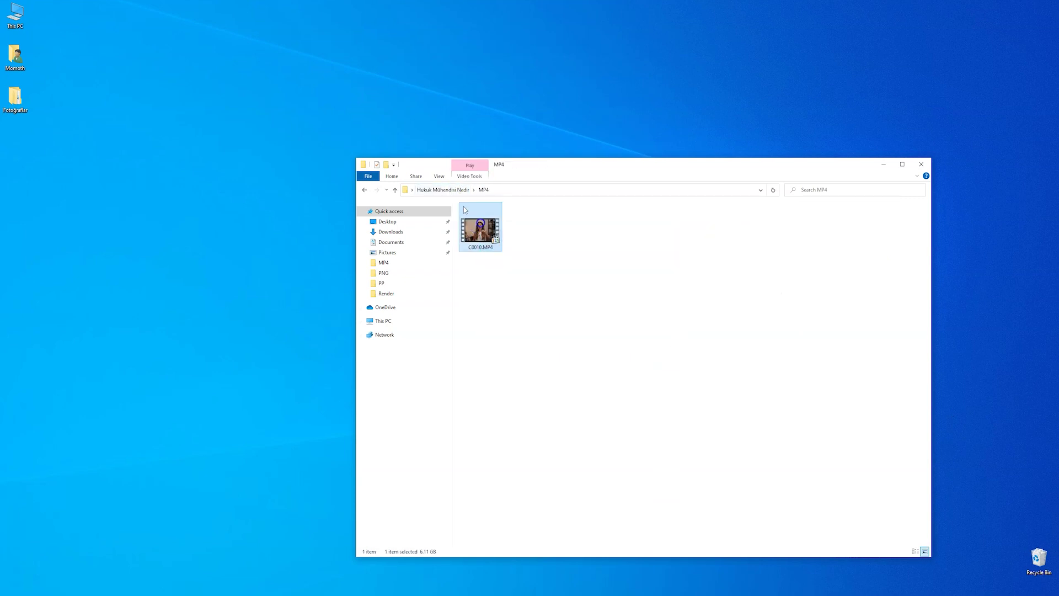
{"action": "left_click", "coordinate": [458, 190]}
{"action": "double_click", "coordinate": [475, 235]}
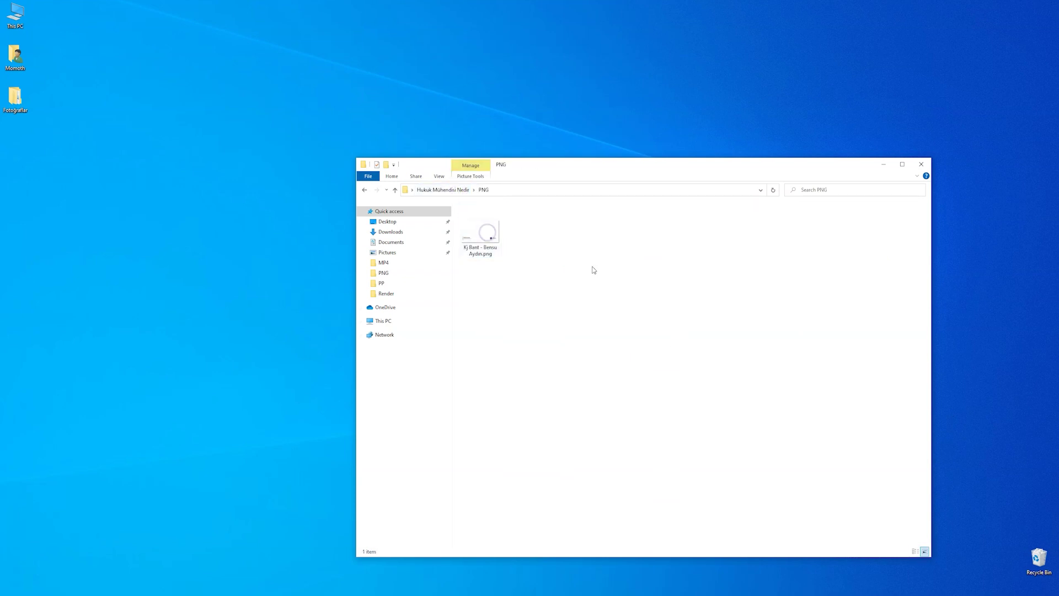
{"action": "left_click_drag", "start_coordinate": [479, 243], "coordinate": [454, 190]}
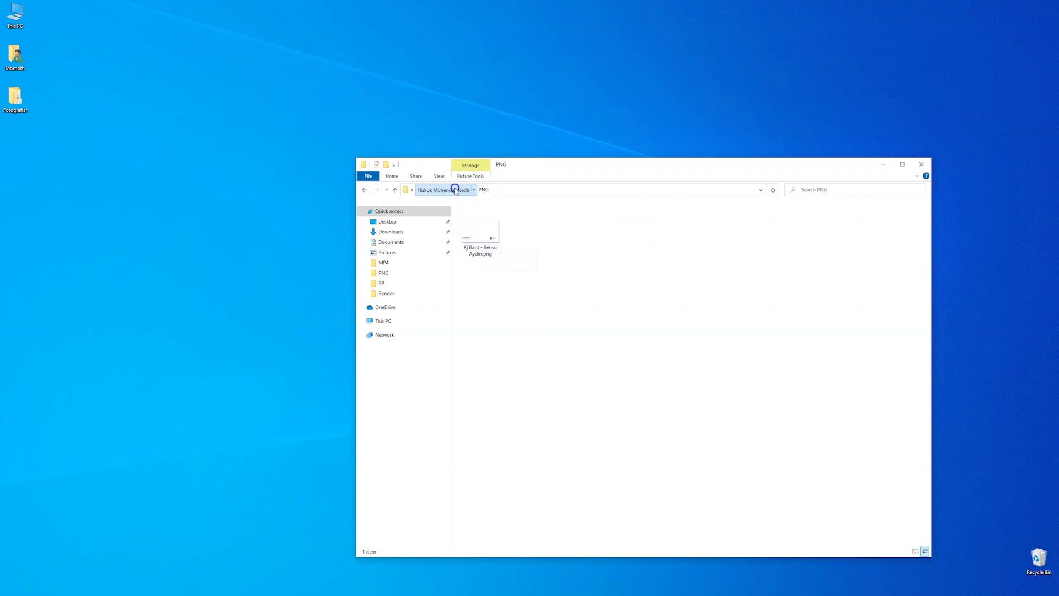
{"action": "left_click", "coordinate": [454, 190]}
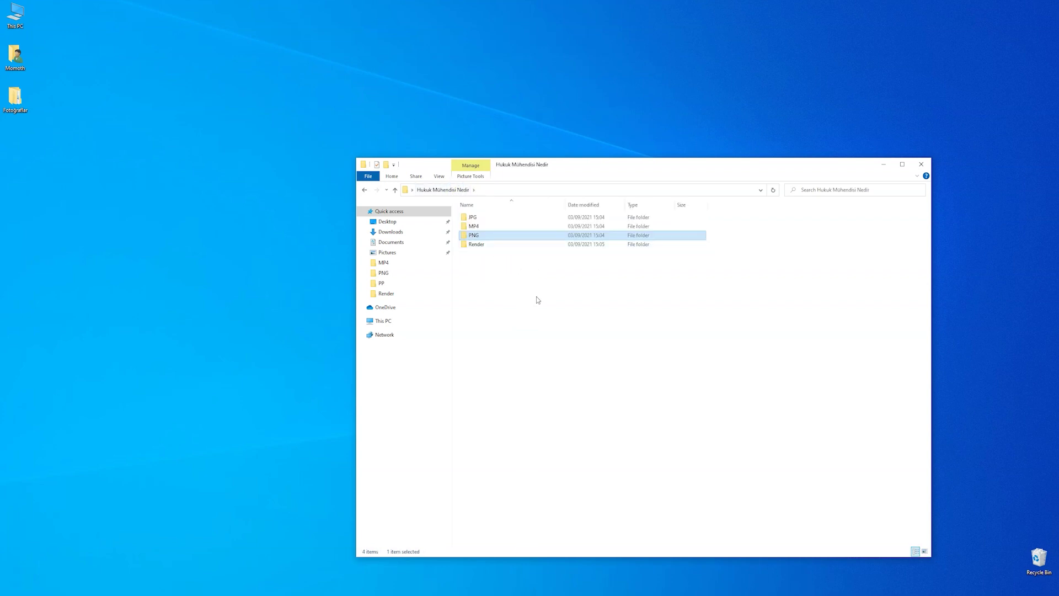
{"action": "key", "text": "Up"}
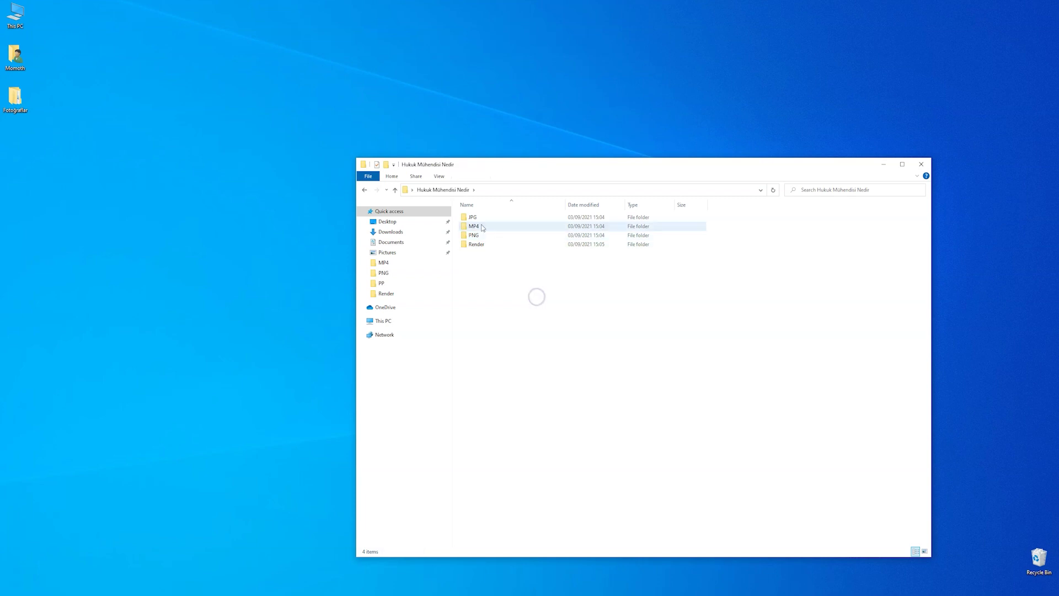
{"action": "key", "text": "Return"}
- Import C0010.MP4 into the Media Bin, put it on the video track, and preview around 01:21
{"action": "left_click_drag", "start_coordinate": [480, 231], "coordinate": [353, 230]}
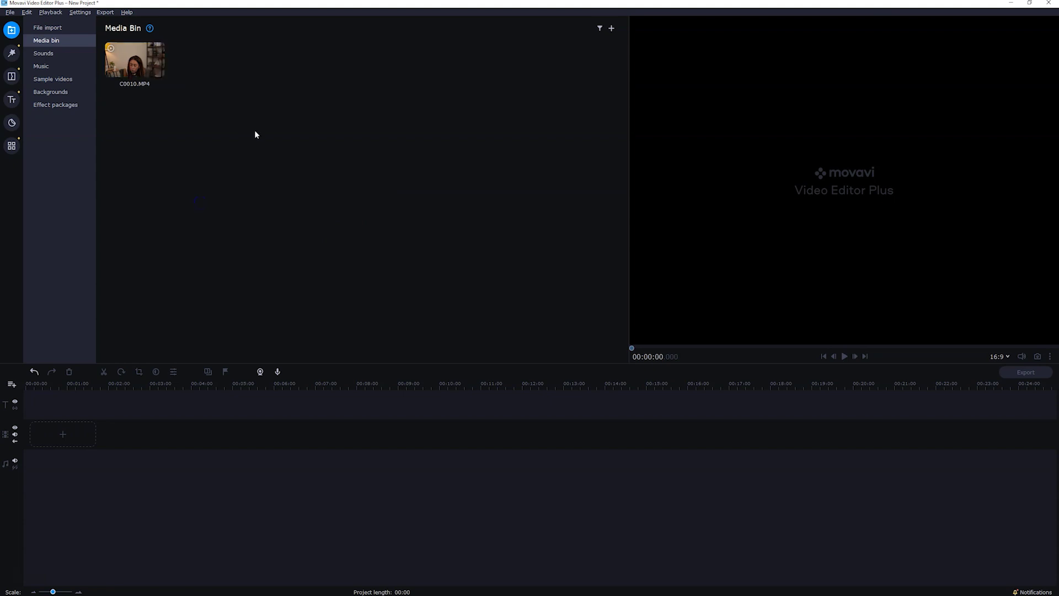
{"action": "left_click_drag", "start_coordinate": [126, 61], "coordinate": [95, 411]}
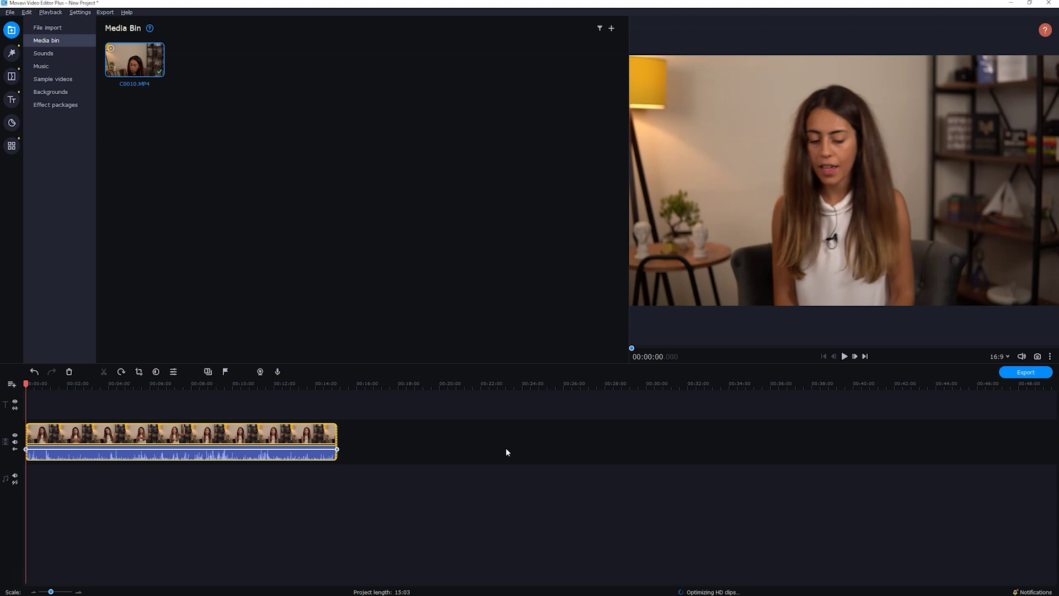
{"action": "left_click_drag", "start_coordinate": [28, 385], "coordinate": [58, 391]}
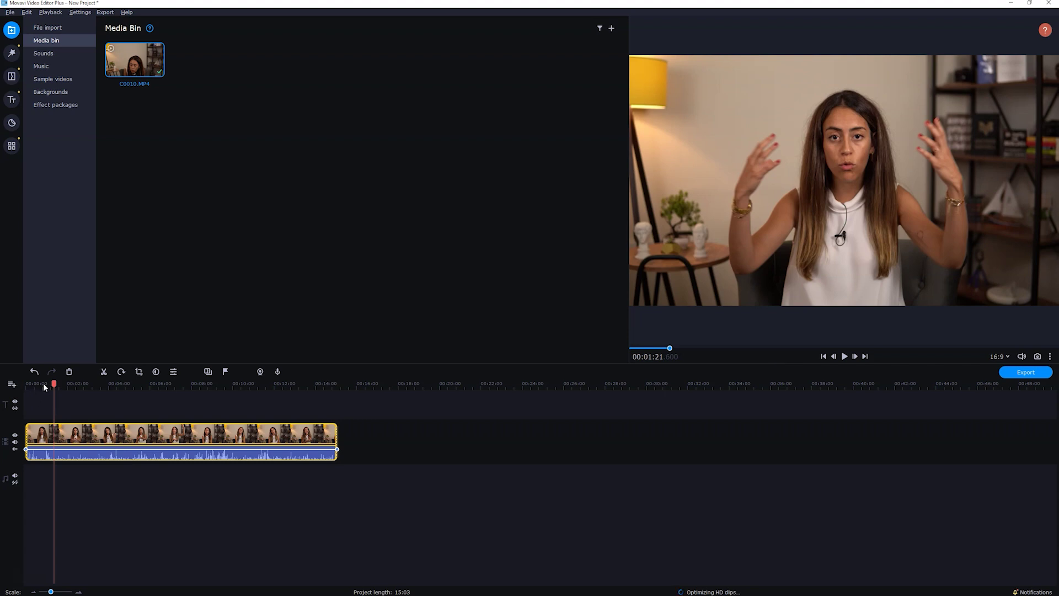
- Split the interview at 02:54 and 03:33 and delete the section between them
{"action": "left_click", "coordinate": [86, 386]}
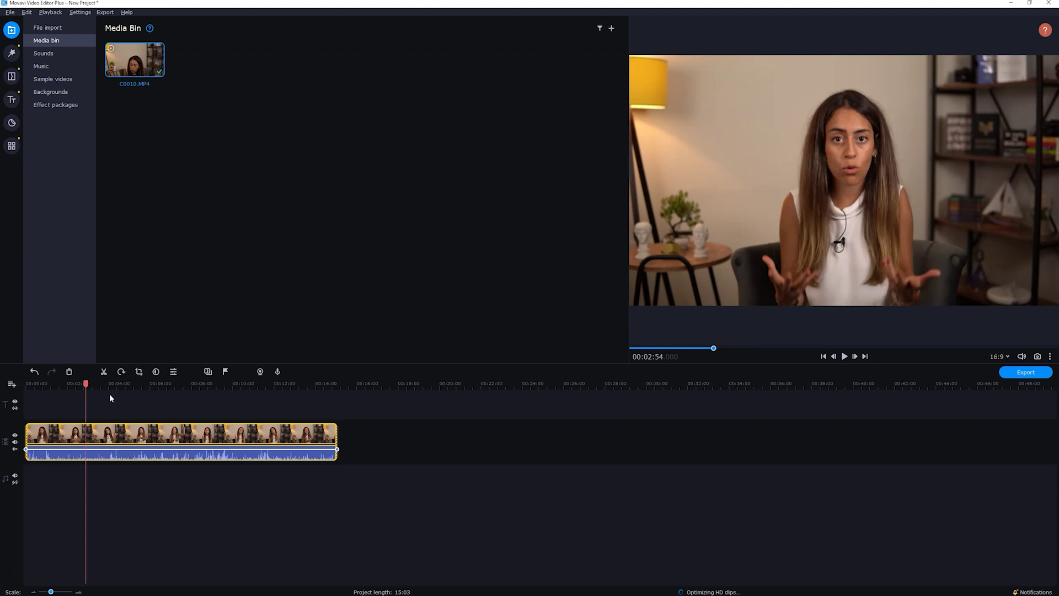
{"action": "left_click", "coordinate": [103, 371]}
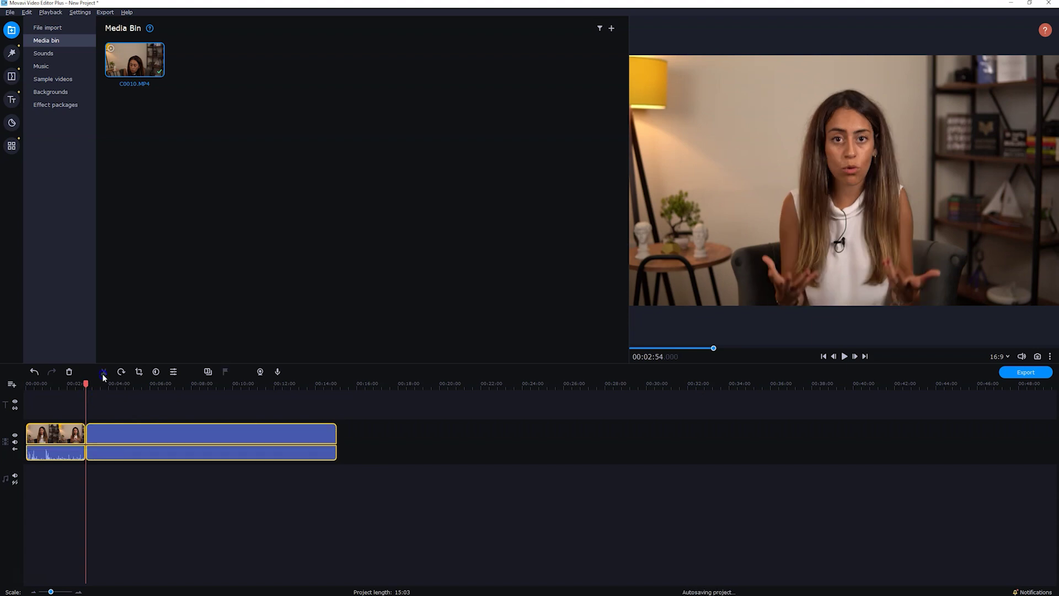
{"action": "left_click", "coordinate": [115, 418]}
{"action": "scroll", "coordinate": [68, 471], "scroll_direction": "up", "scroll_amount": 3}
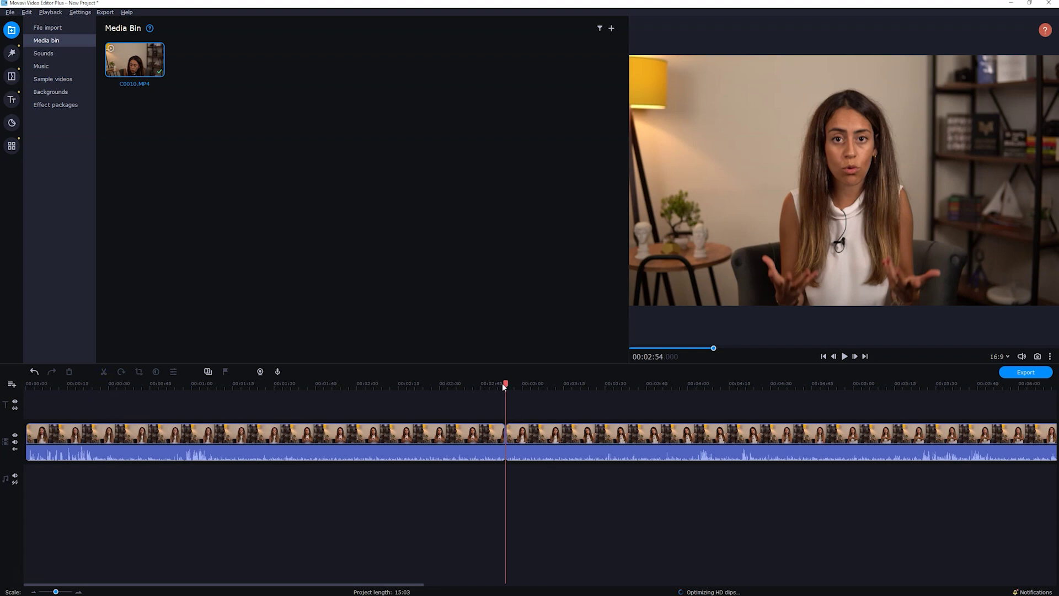
{"action": "left_click_drag", "start_coordinate": [510, 385], "coordinate": [636, 396]}
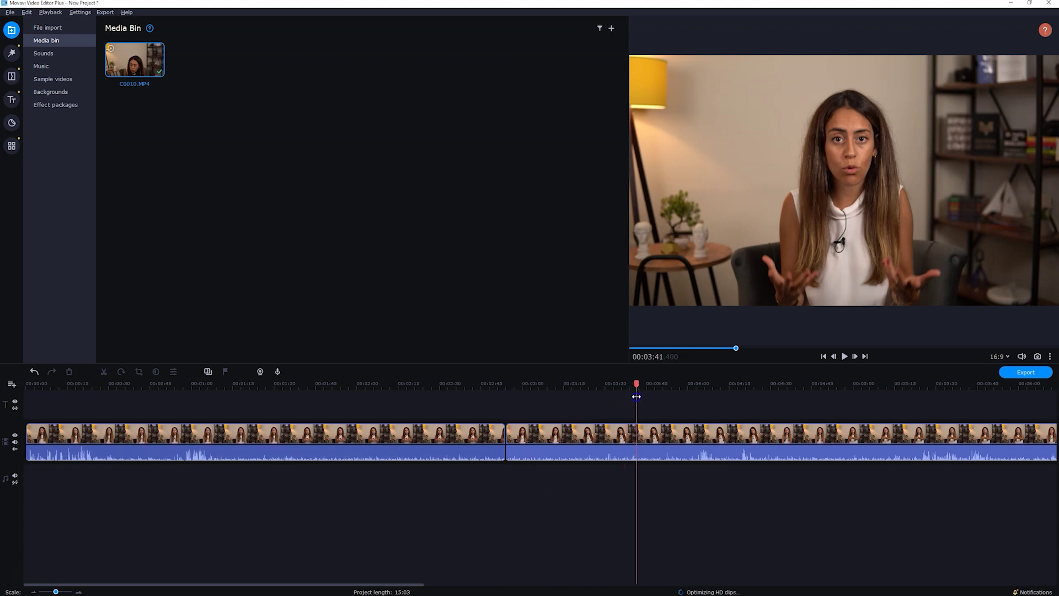
{"action": "left_click", "coordinate": [616, 437]}
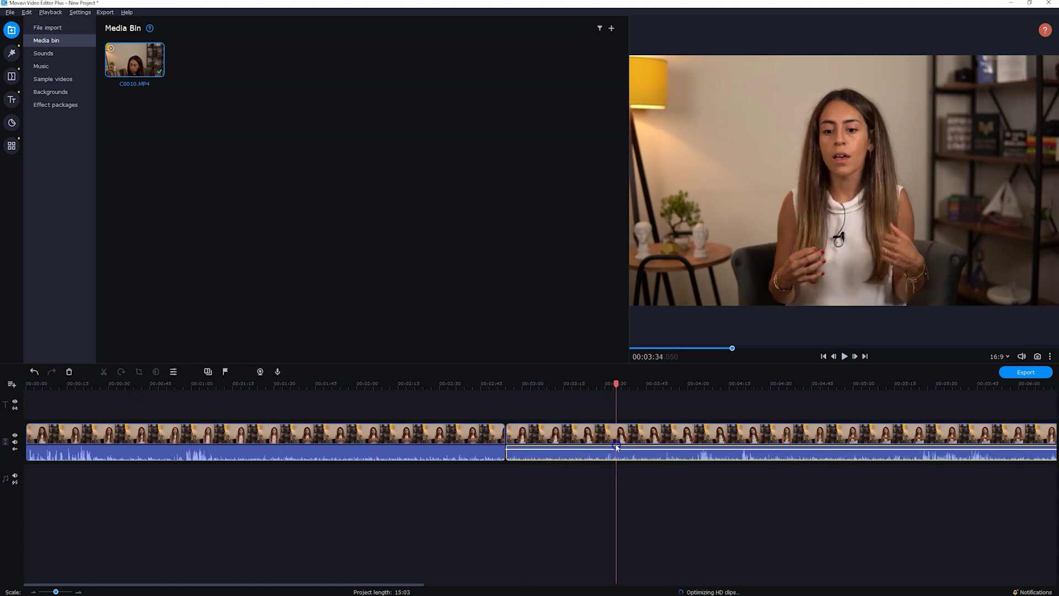
{"action": "left_click", "coordinate": [103, 373]}
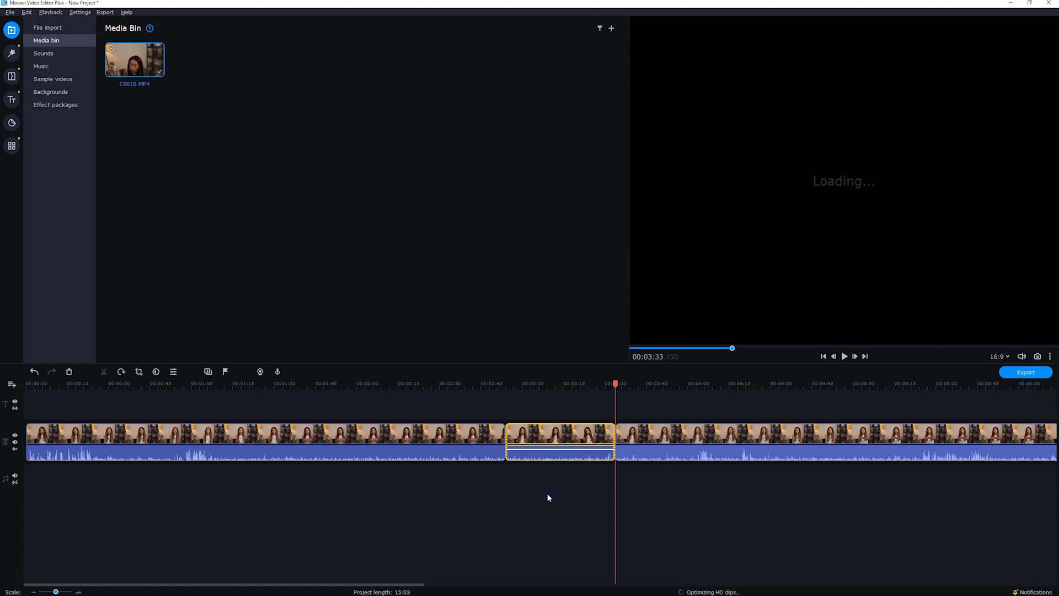
{"action": "key", "text": "Delete"}
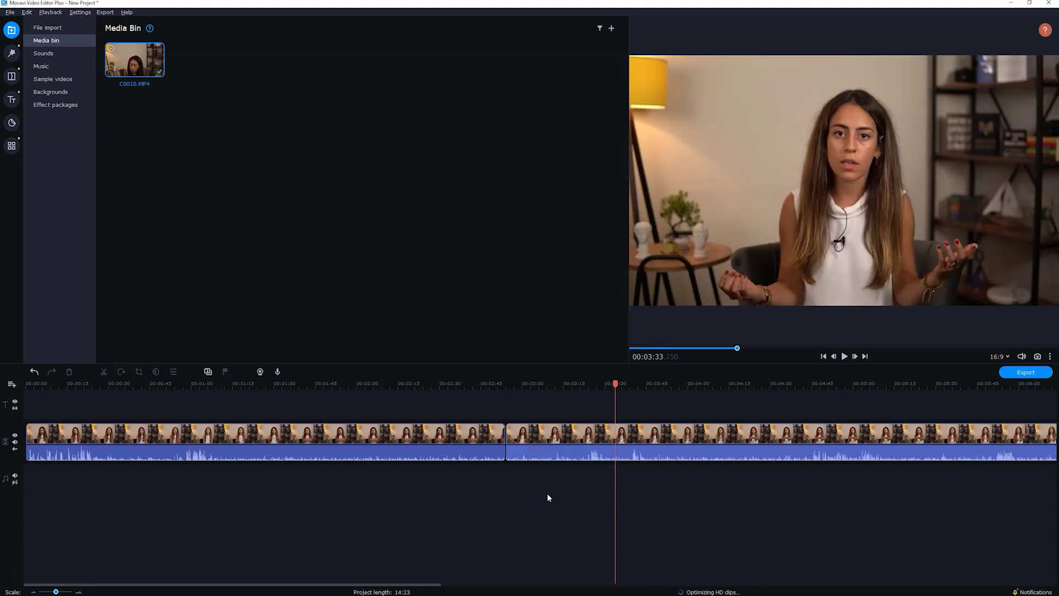
- Review the cut around 02:28 and zoom the timeline out to show the 12:33 project
{"action": "left_click_drag", "start_coordinate": [615, 386], "coordinate": [434, 416]}
{"action": "scroll", "coordinate": [408, 468], "scroll_direction": "right", "scroll_amount": 10}
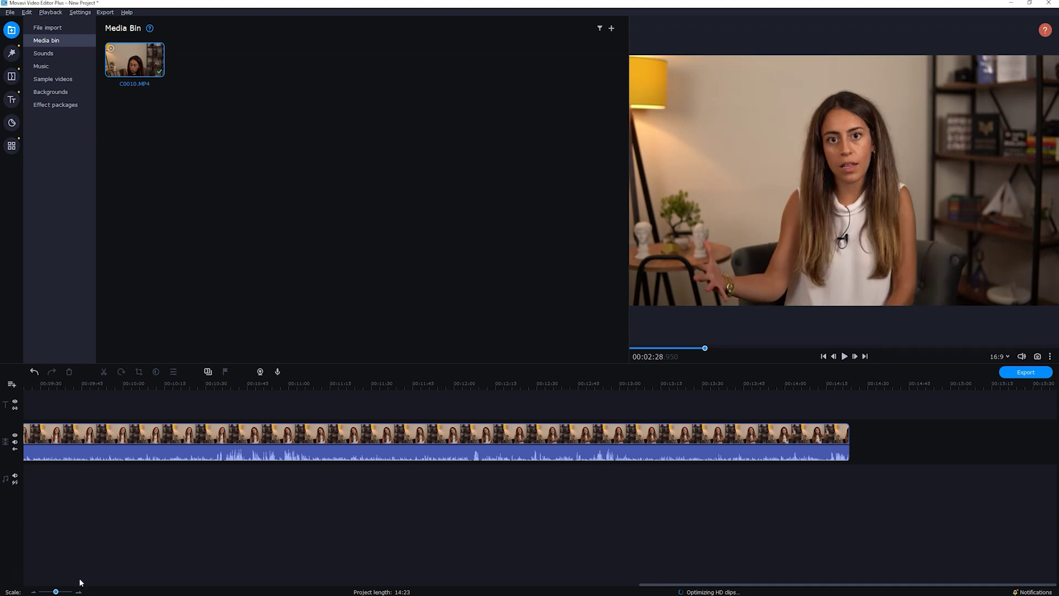
{"action": "left_click_drag", "start_coordinate": [60, 592], "coordinate": [50, 592]}
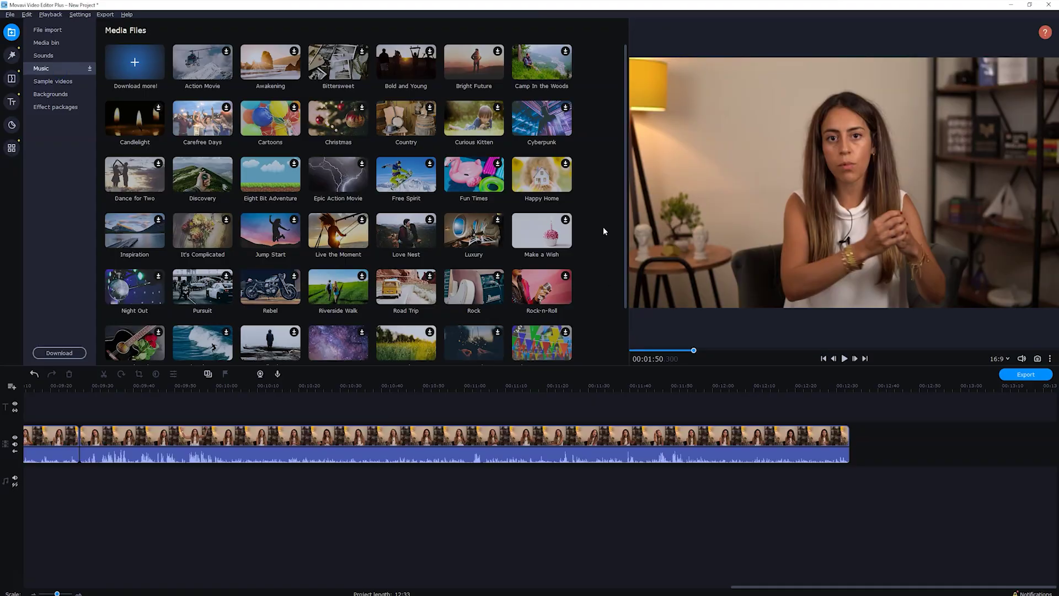
{"action": "scroll", "coordinate": [604, 231], "scroll_direction": "down", "scroll_amount": 1}
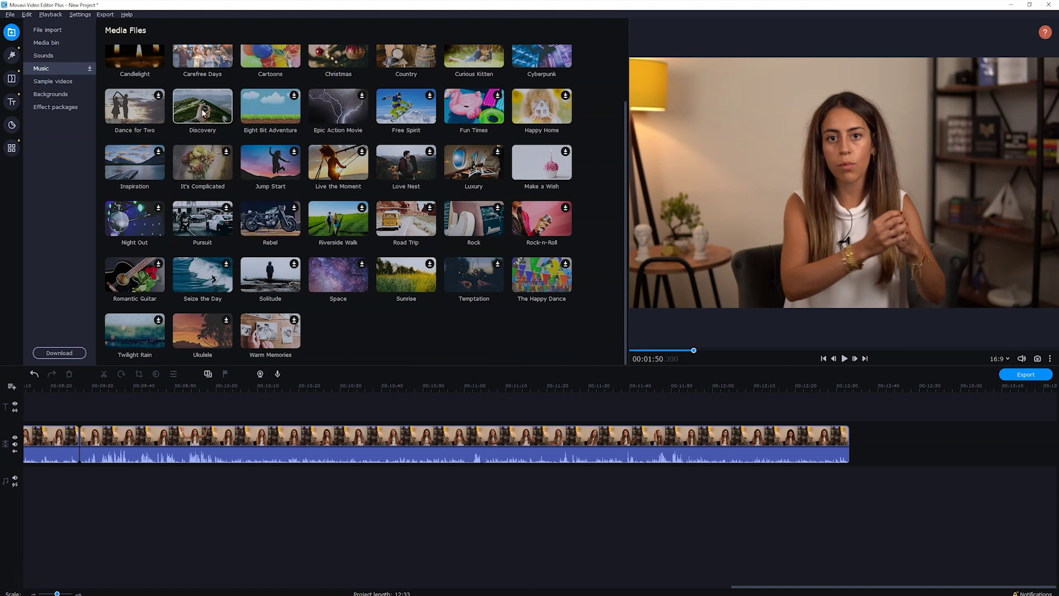
- Add Discovery music at the project start, trimming it and the first interview clip to end near 01:38
{"action": "left_click_drag", "start_coordinate": [200, 104], "coordinate": [39, 478]}
{"action": "left_click_drag", "start_coordinate": [192, 483], "coordinate": [180, 482]}
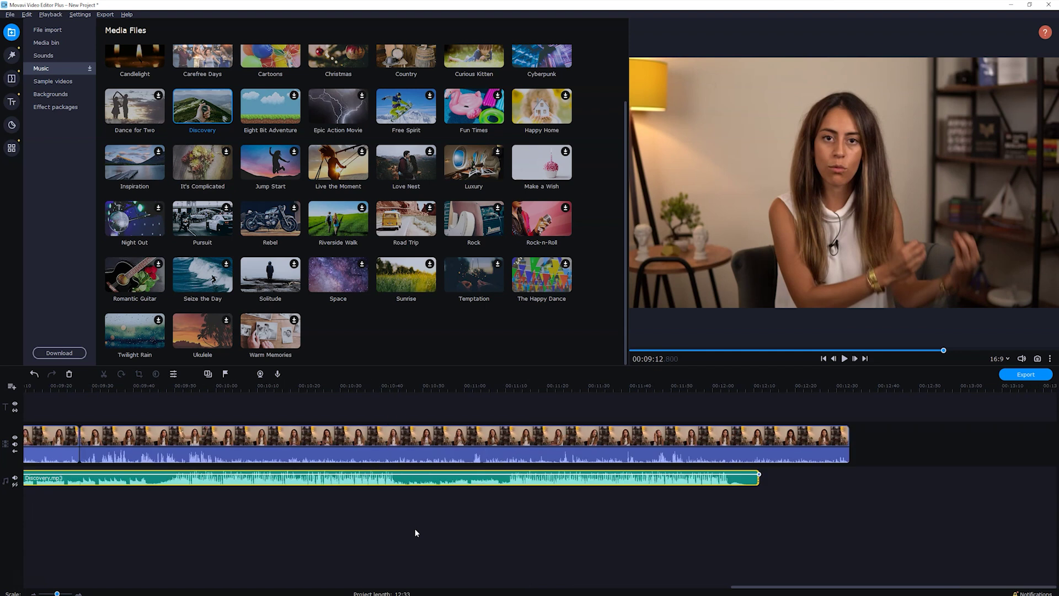
{"action": "scroll", "coordinate": [292, 524], "scroll_direction": "up", "scroll_amount": 5}
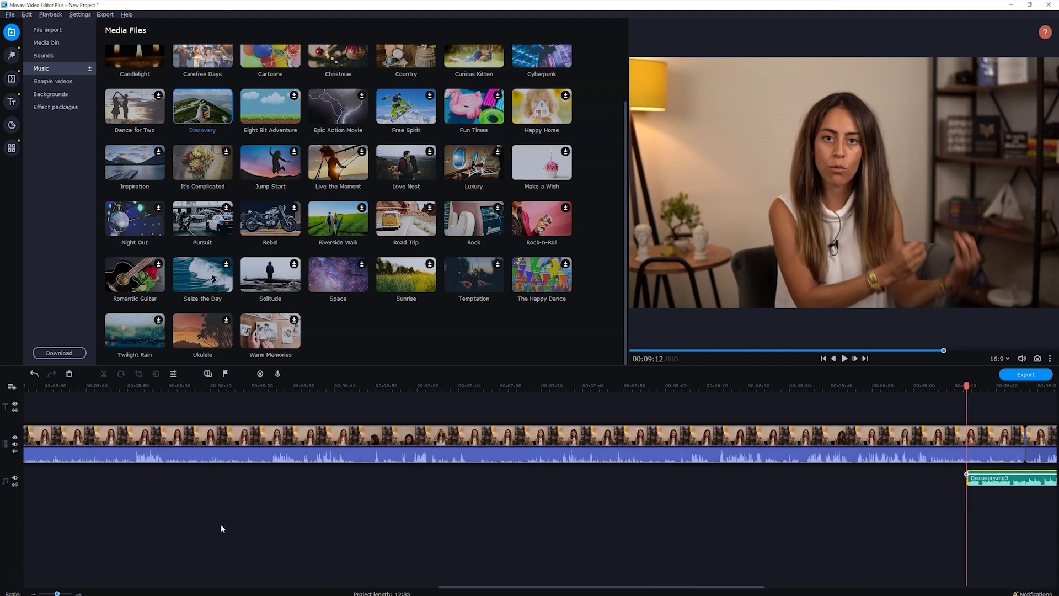
{"action": "scroll", "coordinate": [220, 524], "scroll_direction": "down", "scroll_amount": 5, "text": "ctrl"}
{"action": "left_click_drag", "start_coordinate": [467, 487], "coordinate": [94, 482]}
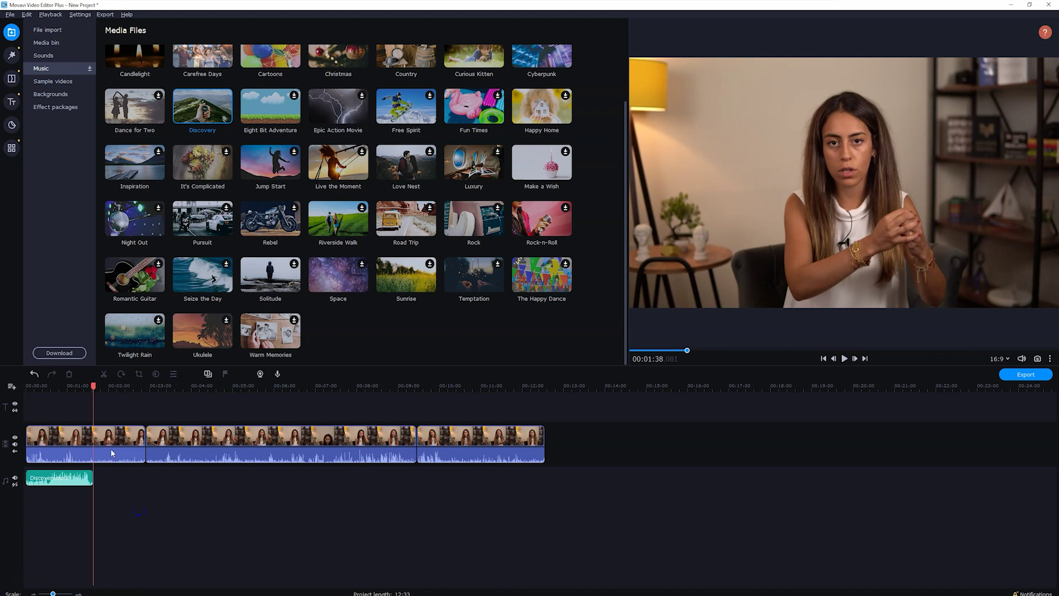
{"action": "left_click", "coordinate": [133, 438]}
{"action": "left_click_drag", "start_coordinate": [144, 438], "coordinate": [93, 439]}
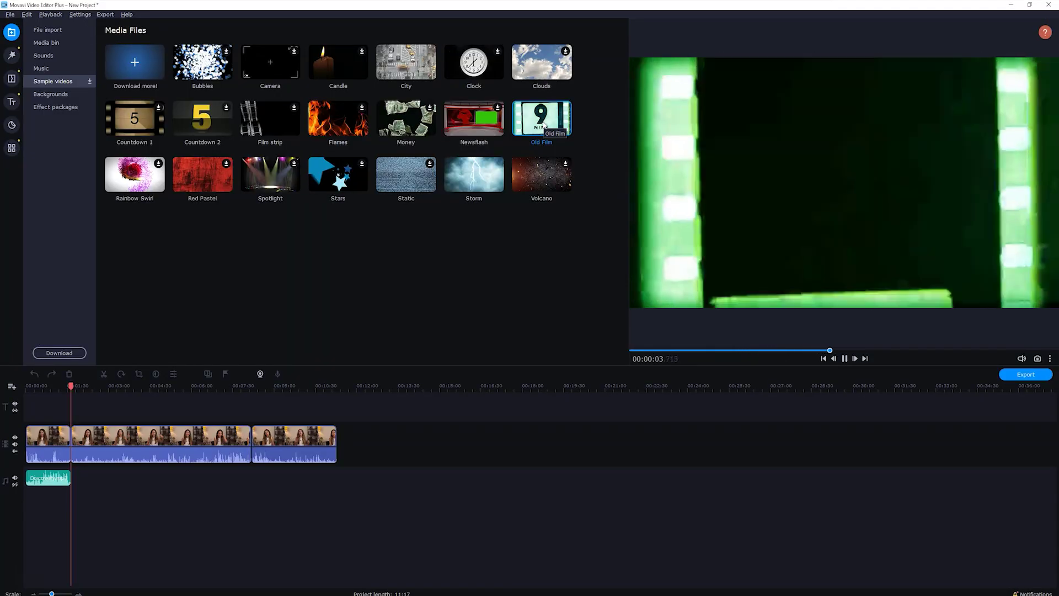
- Insert the Old Film sample clip before the interview and play back the intro
{"action": "mouse_move", "coordinate": [543, 126]}
{"action": "left_mouse_down"}
{"action": "mouse_move", "coordinate": [174, 451]}
{"action": "mouse_move", "coordinate": [32, 445]}
{"action": "left_mouse_up"}
{"action": "scroll", "coordinate": [31, 446], "scroll_direction": "up", "scroll_amount": 5, "text": "ctrl"}
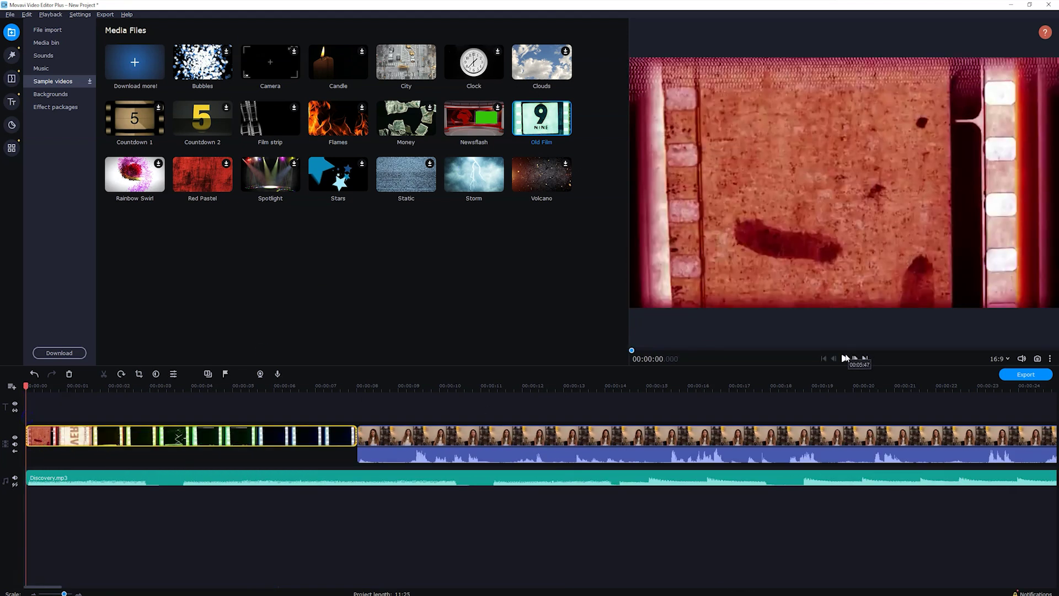
{"action": "left_click", "coordinate": [844, 359]}
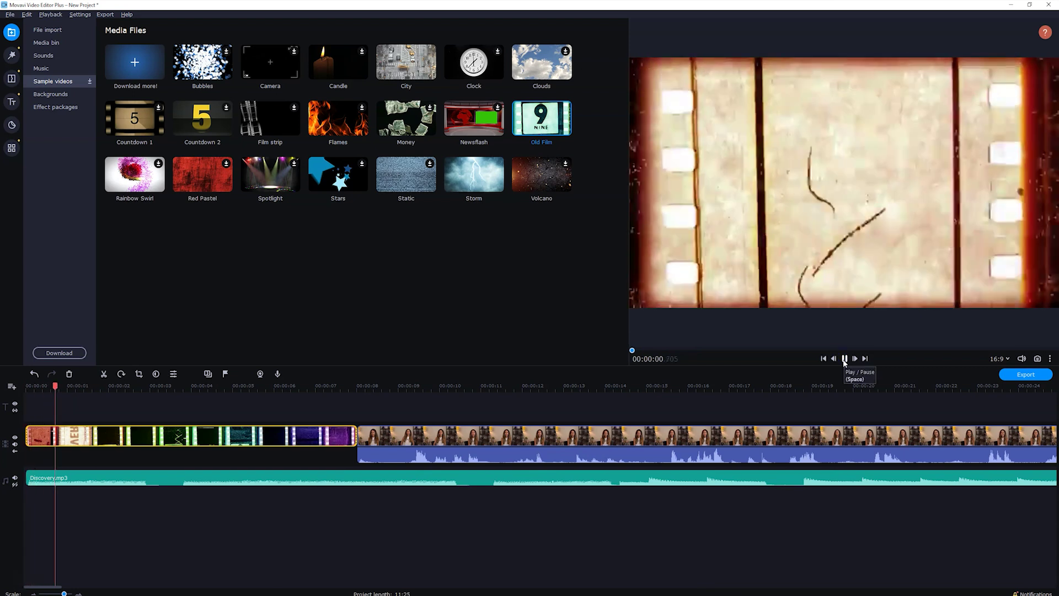
{"action": "scroll", "coordinate": [455, 491], "scroll_direction": "down", "scroll_amount": 5, "text": "ctrl"}
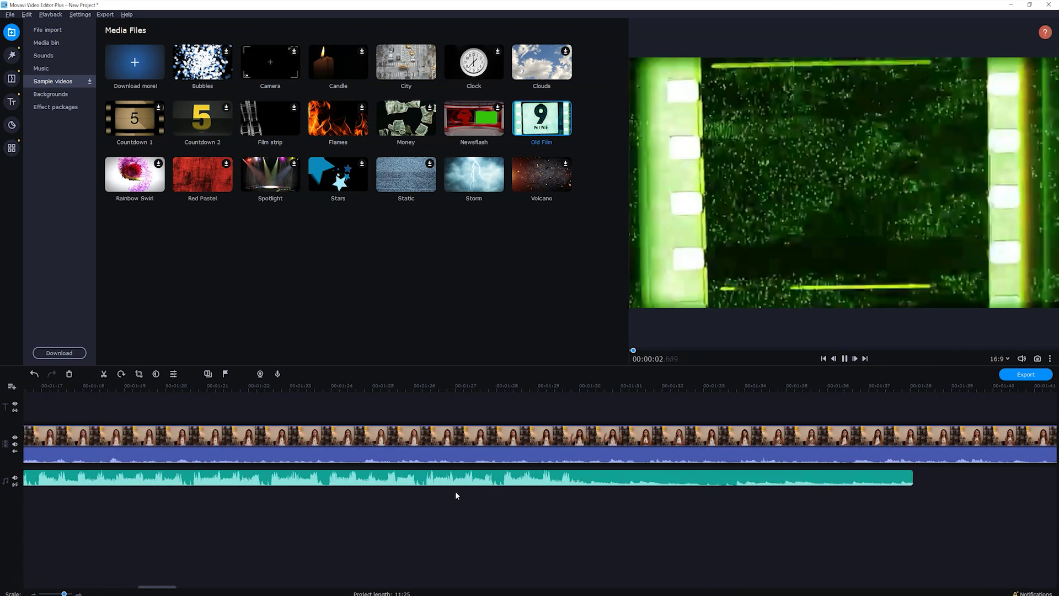
- Trim Discovery.mp3 to end at the interview start and preview the project from the beginning
{"action": "left_click", "coordinate": [596, 477]}
{"action": "left_click_drag", "start_coordinate": [604, 478], "coordinate": [92, 480]}
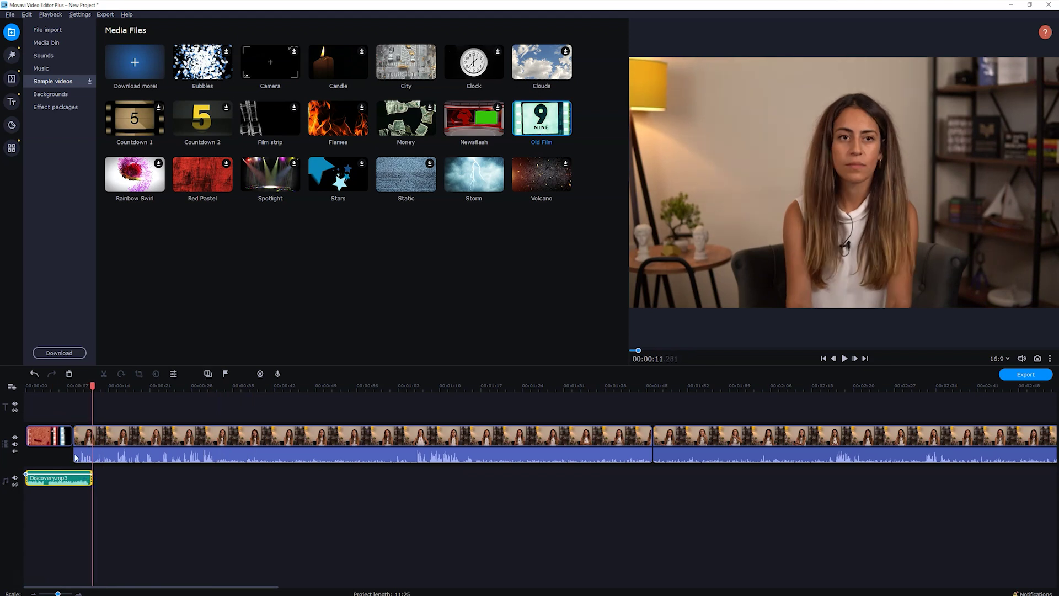
{"action": "key", "text": "Home"}
{"action": "key", "text": "space"}
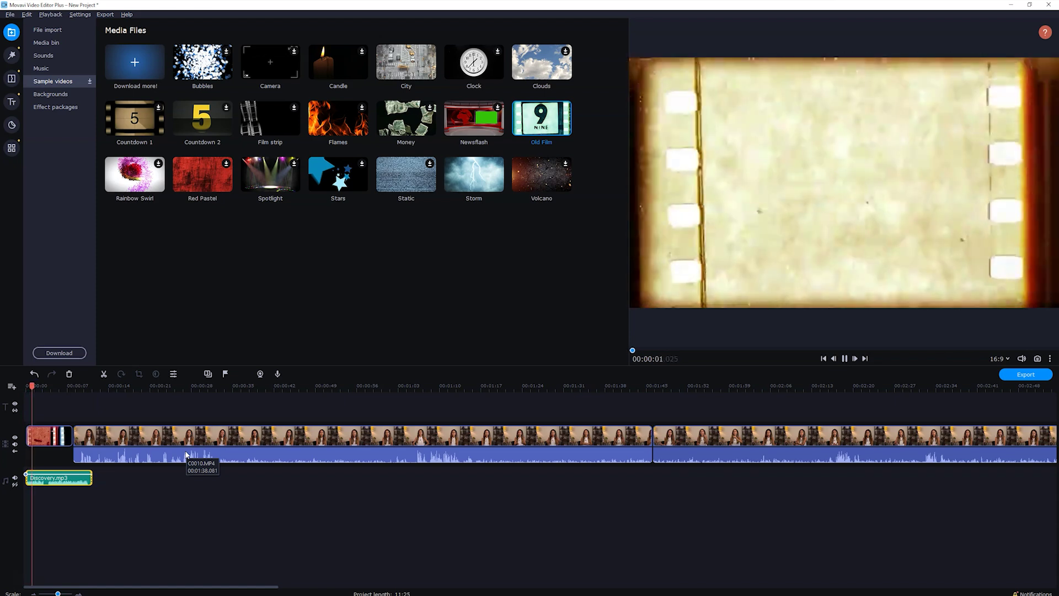
{"action": "left_click", "coordinate": [140, 495]}
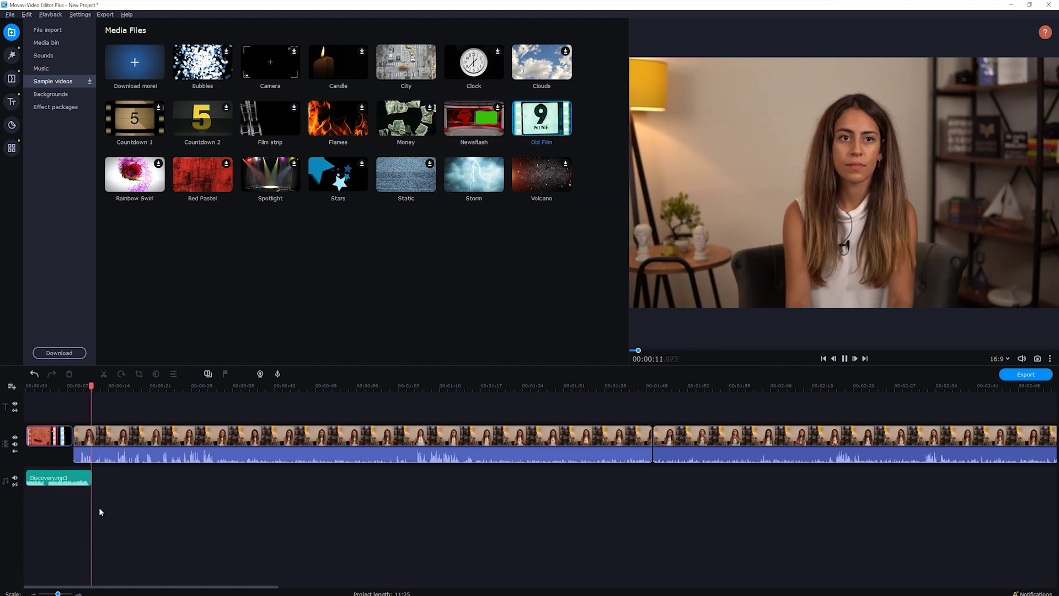
{"action": "key", "text": "space"}
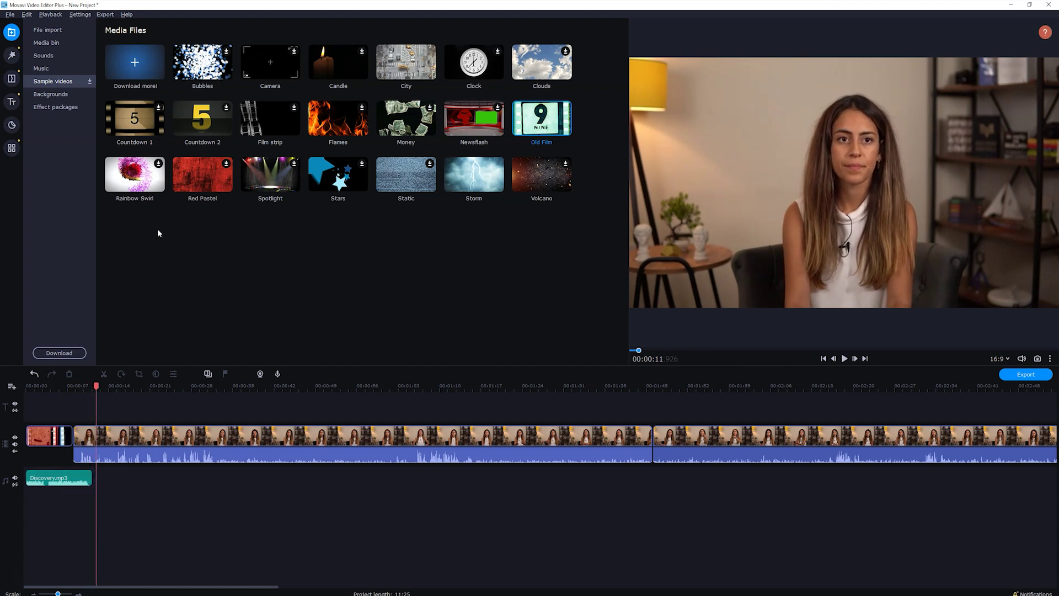
{"action": "left_click", "coordinate": [50, 94]}
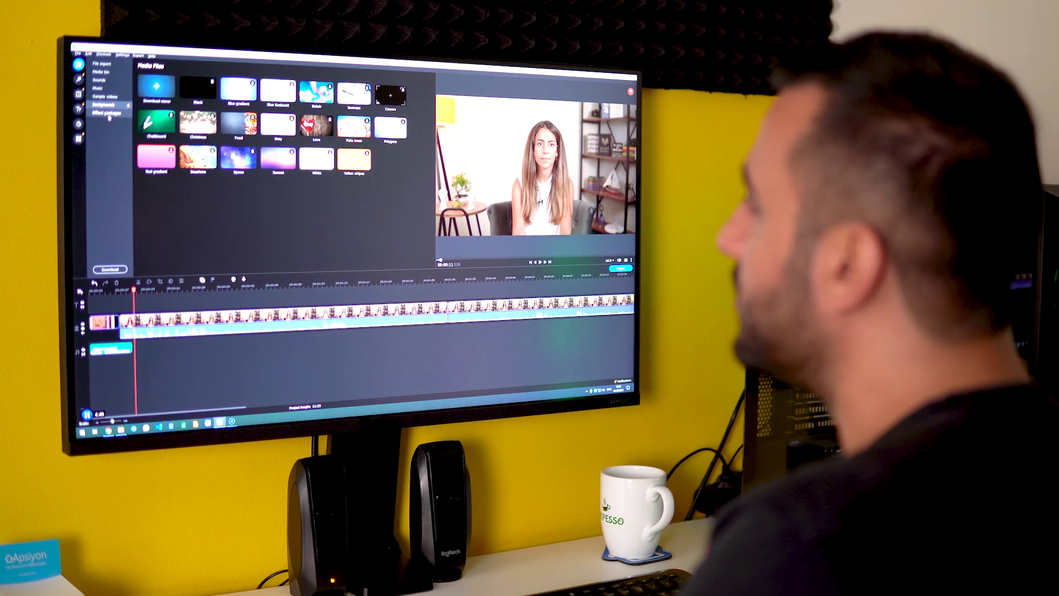
- Place the Artistic 'Breaking news' title on the title track at the interview's start
{"action": "left_click", "coordinate": [107, 113]}
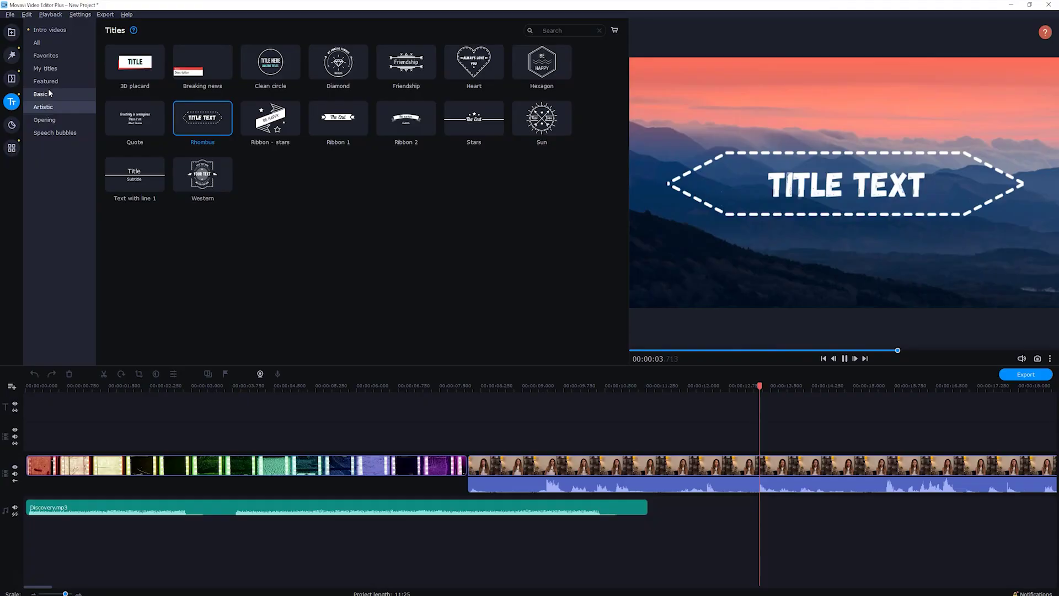
{"action": "left_click", "coordinate": [197, 77]}
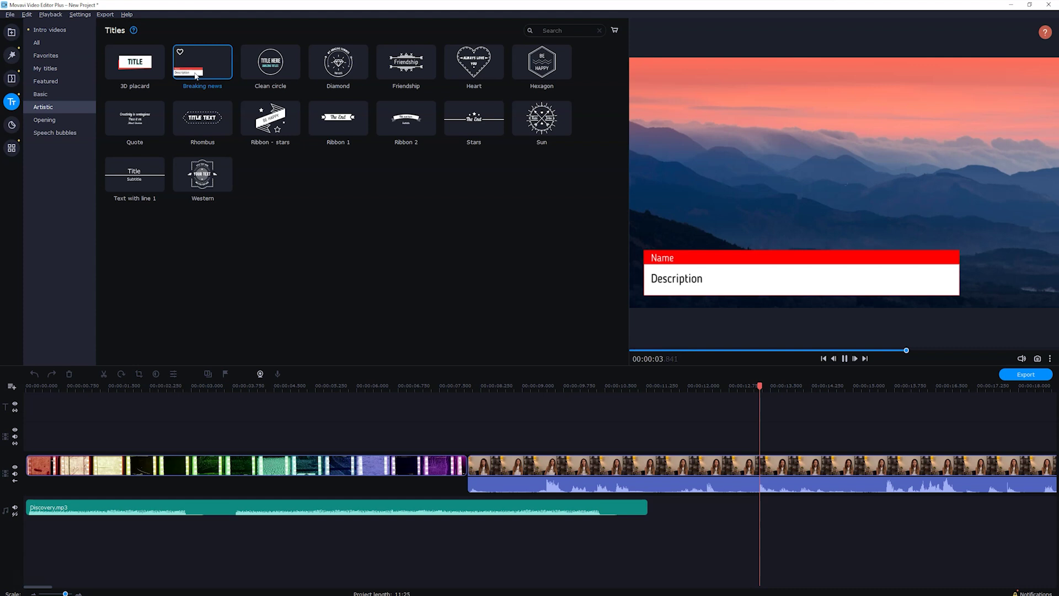
{"action": "left_click_drag", "start_coordinate": [195, 73], "coordinate": [474, 413]}
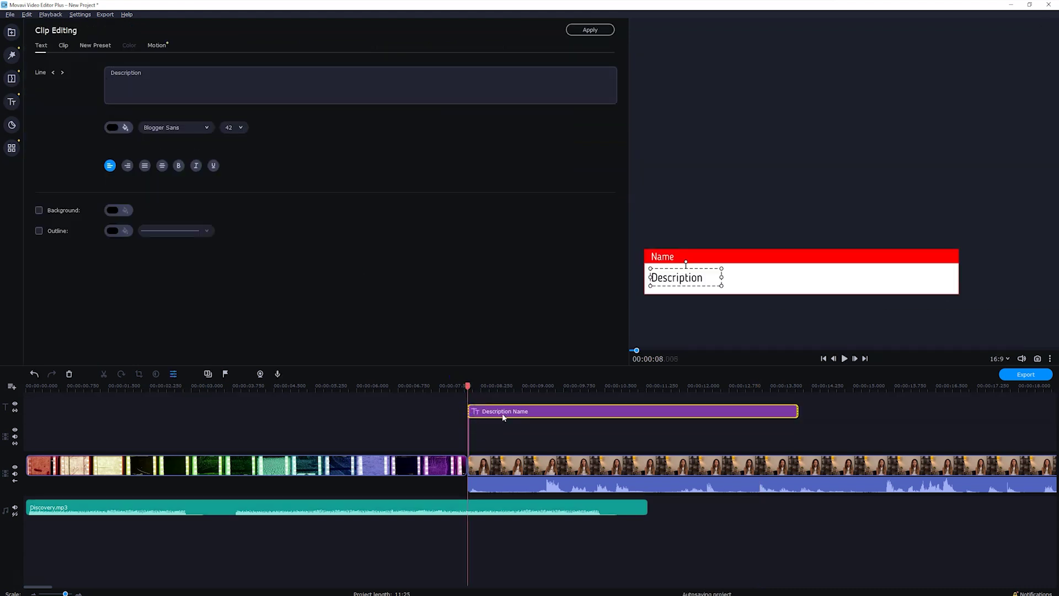
- Retype the title to 'Hukuk Mühendisi Nedir?' and the speaker's name with 'Kurucu Ortak / JETLEXA' on one line
{"action": "double_click", "coordinate": [660, 257]}
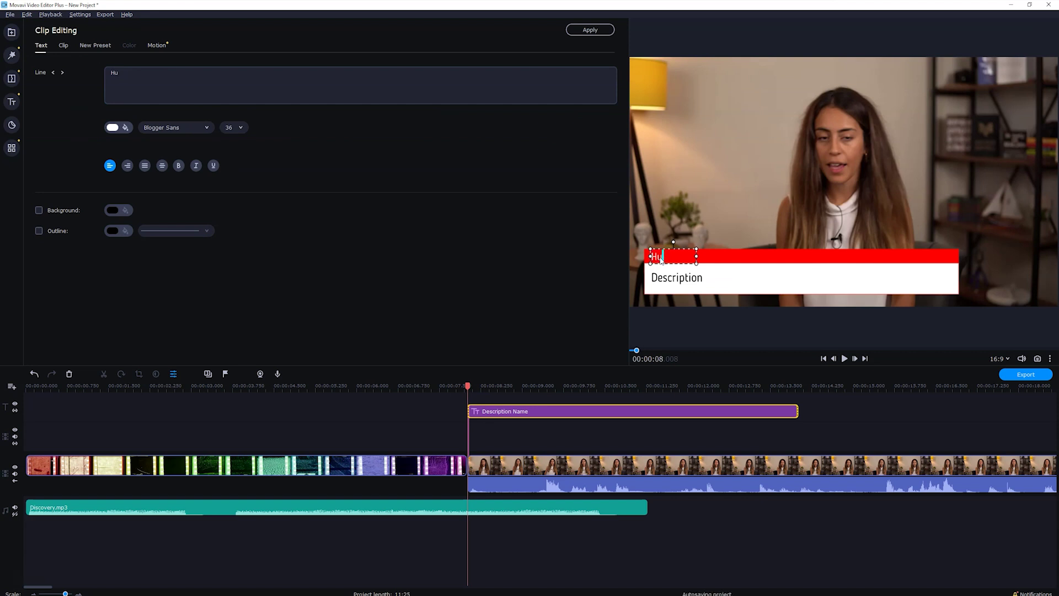
{"action": "type", "text": "Hukuk Mühendisi Nedir?"}
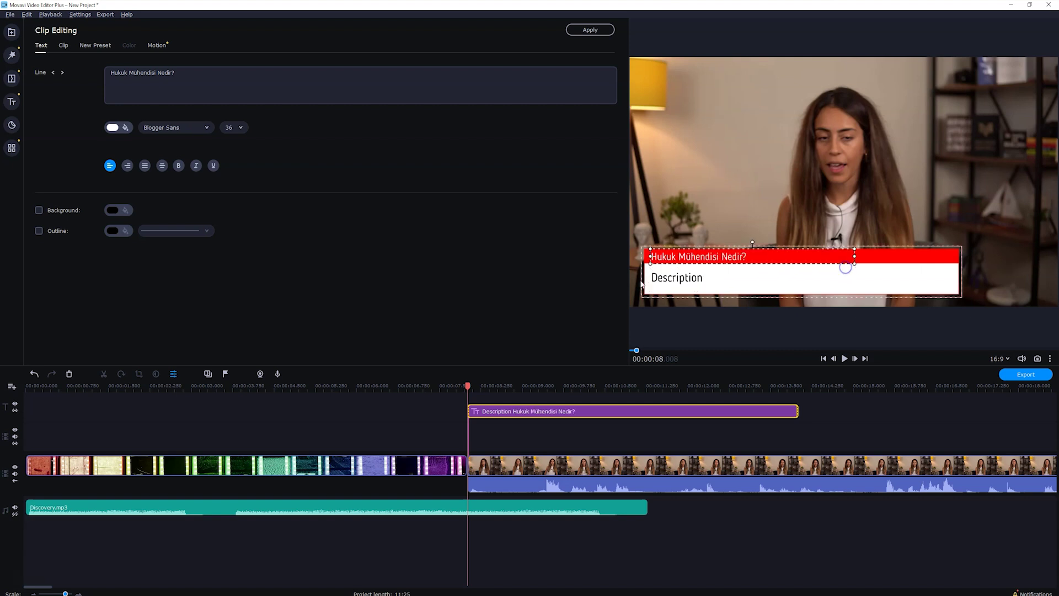
{"action": "left_click", "coordinate": [662, 277]}
{"action": "double_click", "coordinate": [135, 73]}
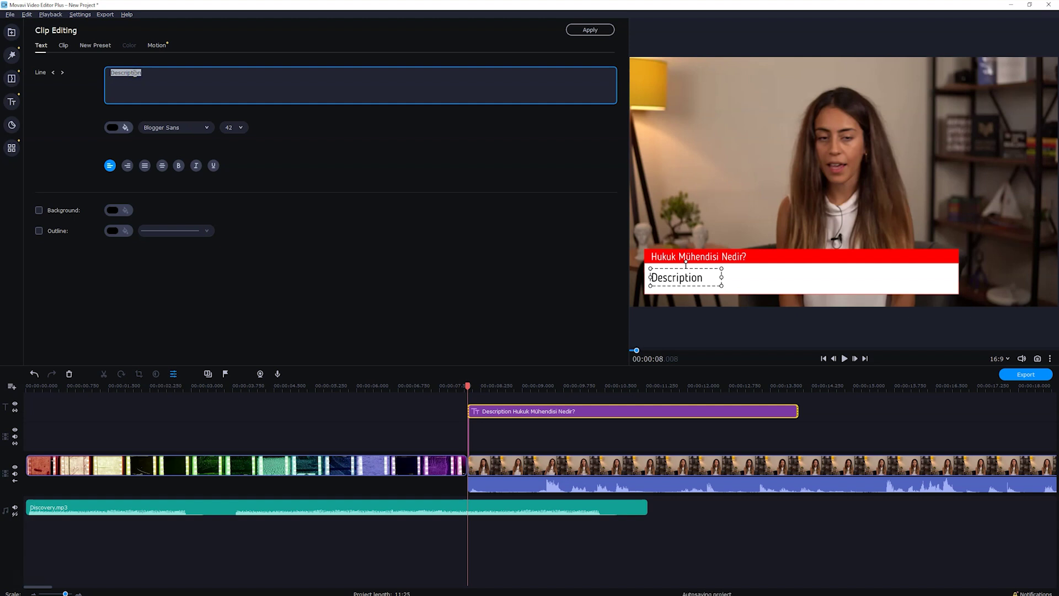
{"action": "type", "text": "Bensu Aydı"}
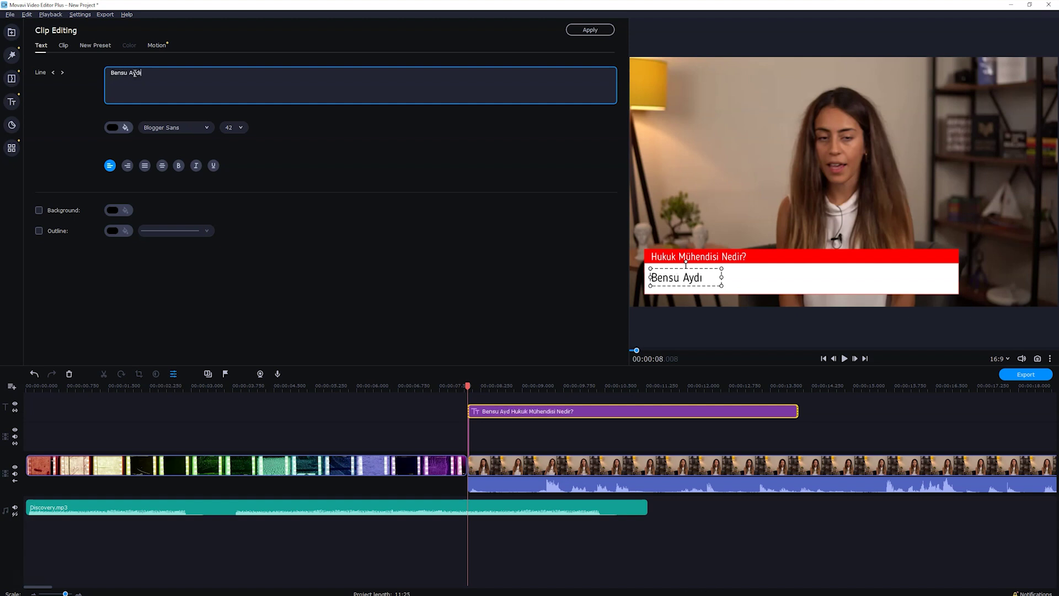
{"action": "type", "text": "n, Kuru"}
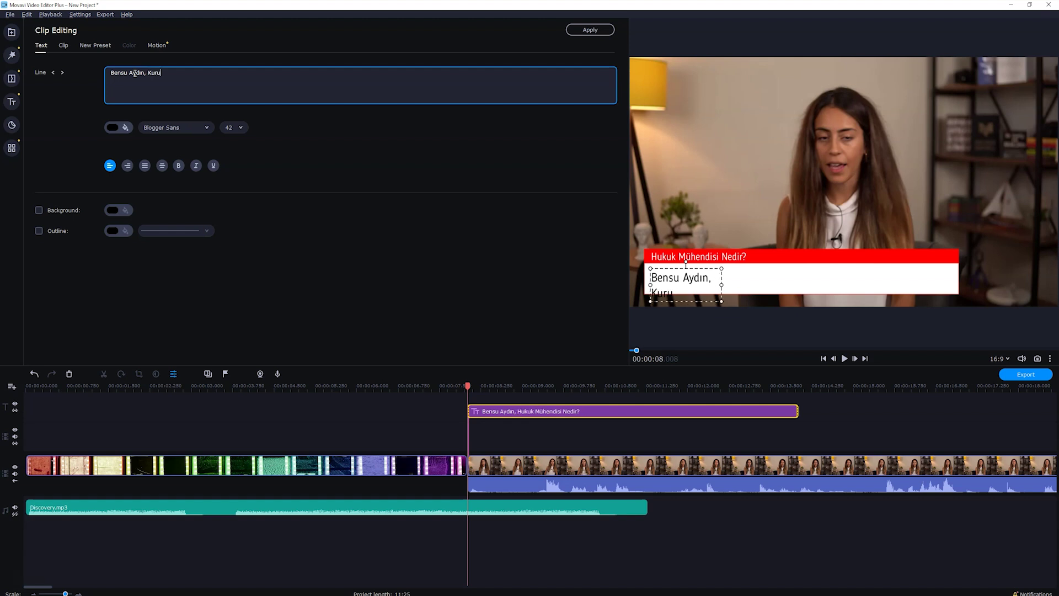
{"action": "type", "text": "cu Ortak "}
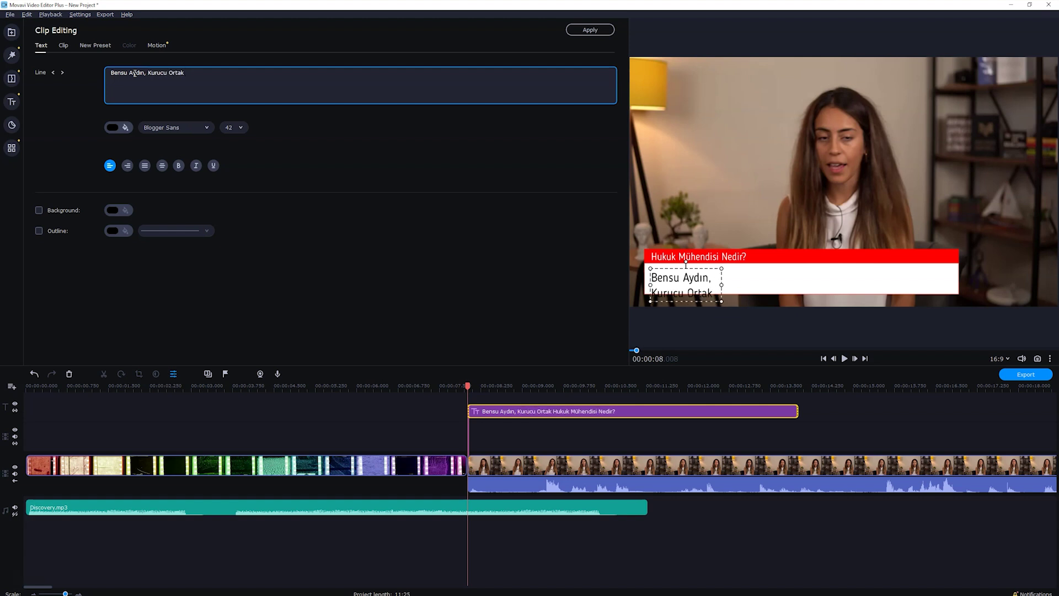
{"action": "type", "text": "- JETLEXA"}
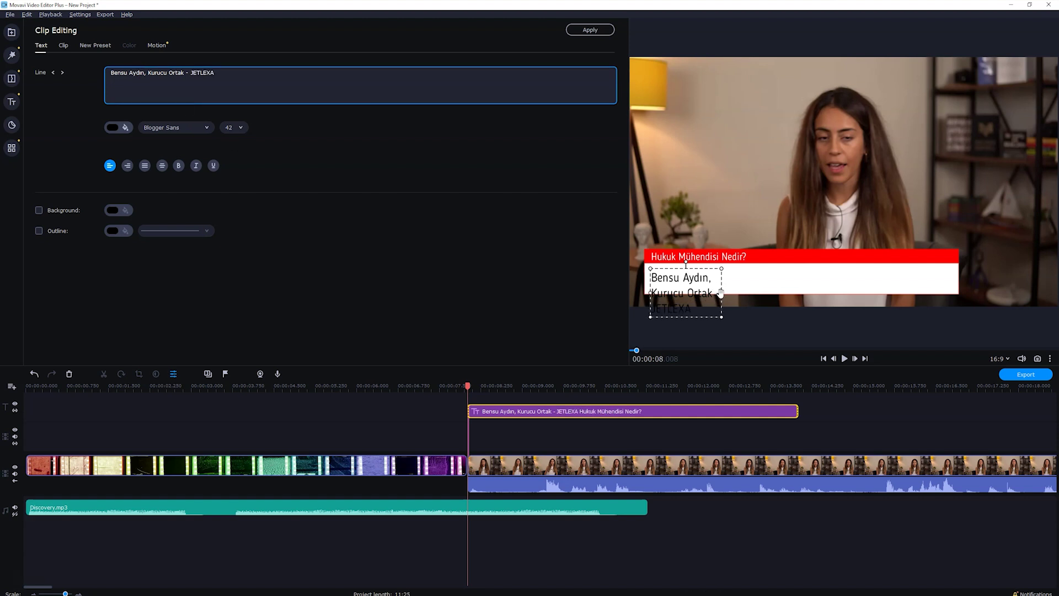
{"action": "left_click_drag", "start_coordinate": [720, 292], "coordinate": [874, 286]}
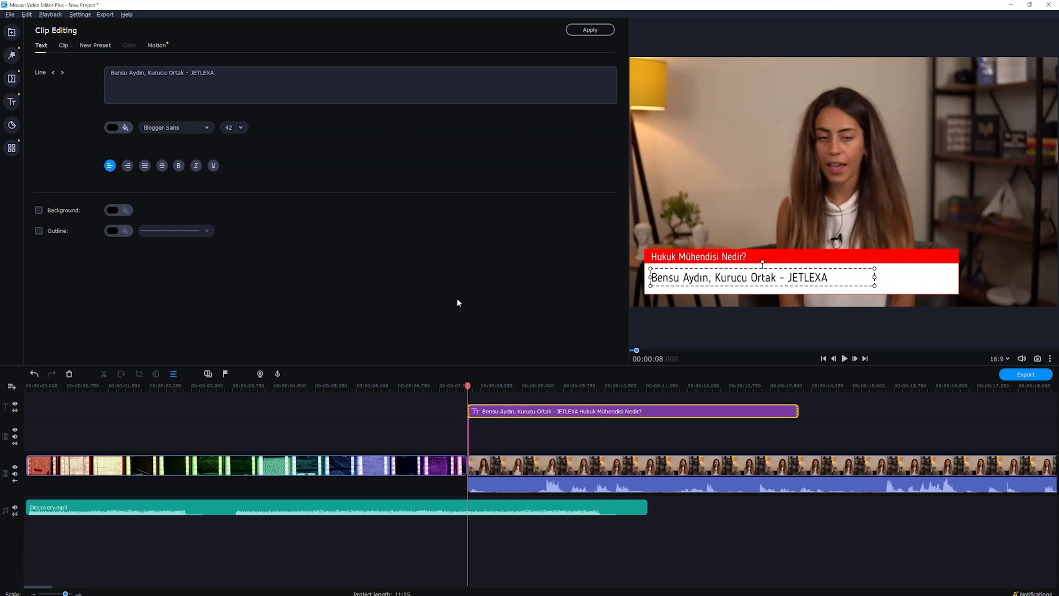
{"action": "left_click", "coordinate": [191, 73]}
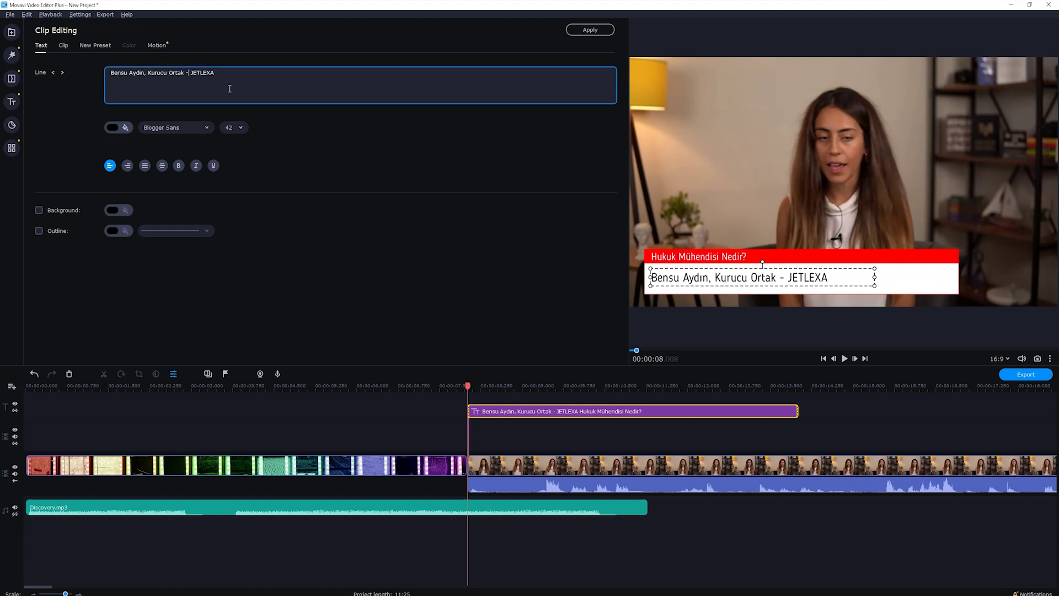
{"action": "type", "text": "/"}
{"action": "left_click", "coordinate": [813, 445]}
{"action": "left_click", "coordinate": [422, 386]}
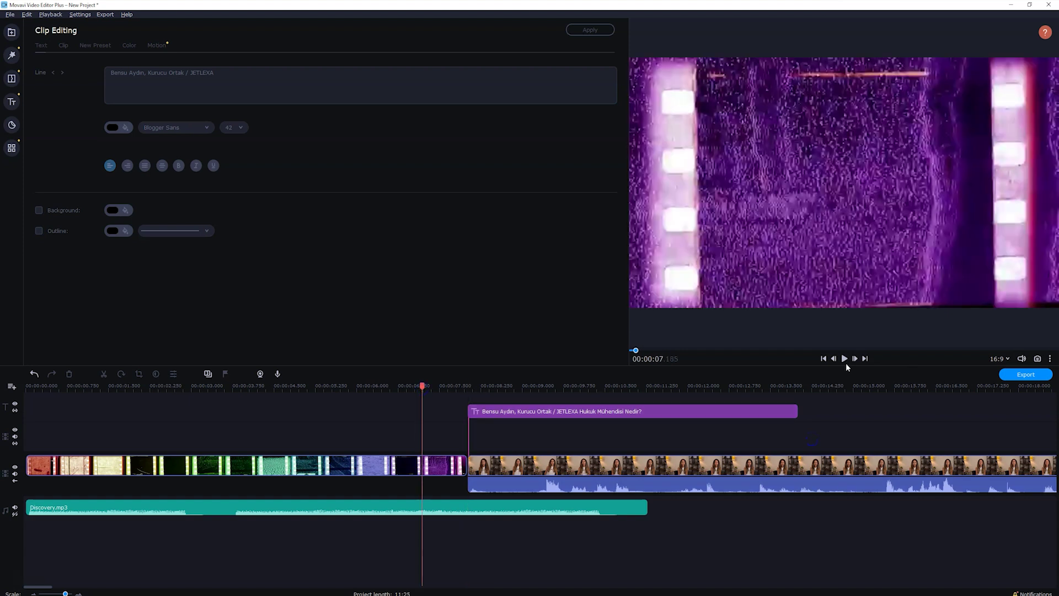
- Play the title over the interview, pausing after it fades out
{"action": "left_click", "coordinate": [843, 359]}
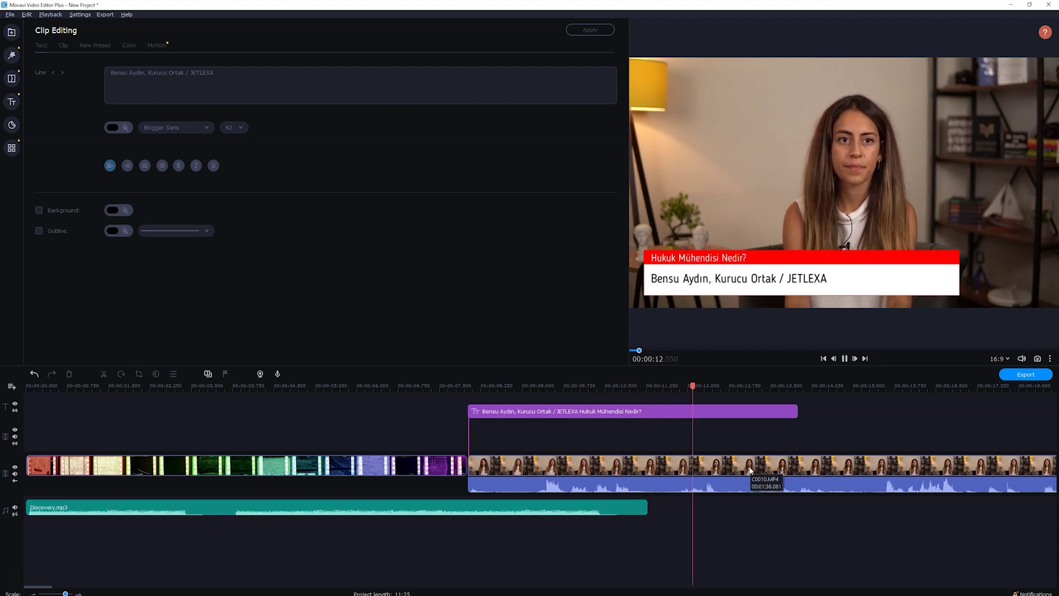
{"action": "left_click", "coordinate": [843, 358]}
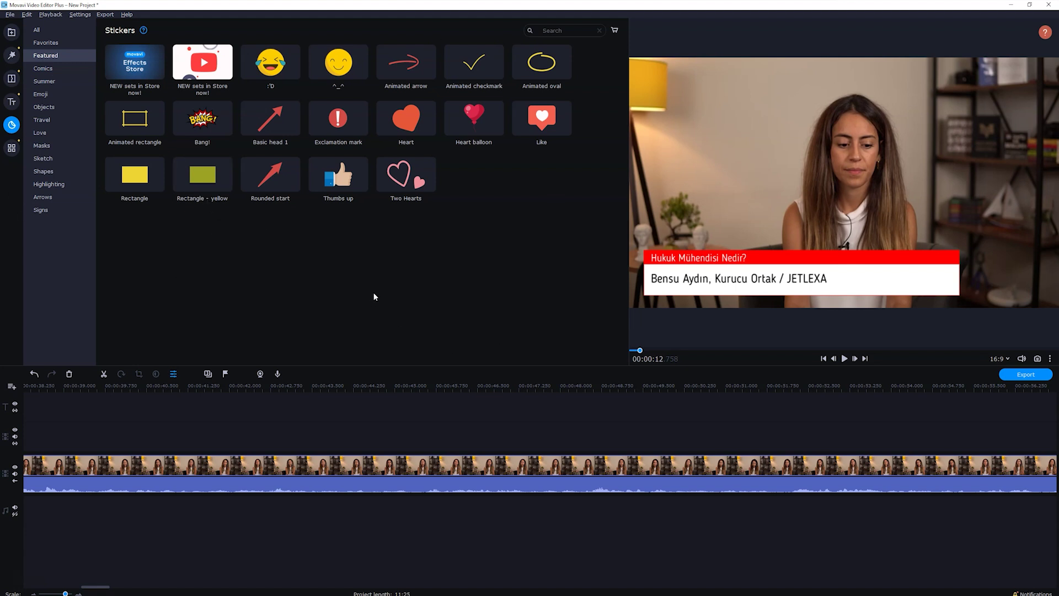
- Add the Travel 'Backpack' sticker to the timeline at 00:04:09
{"action": "left_click", "coordinate": [44, 120]}
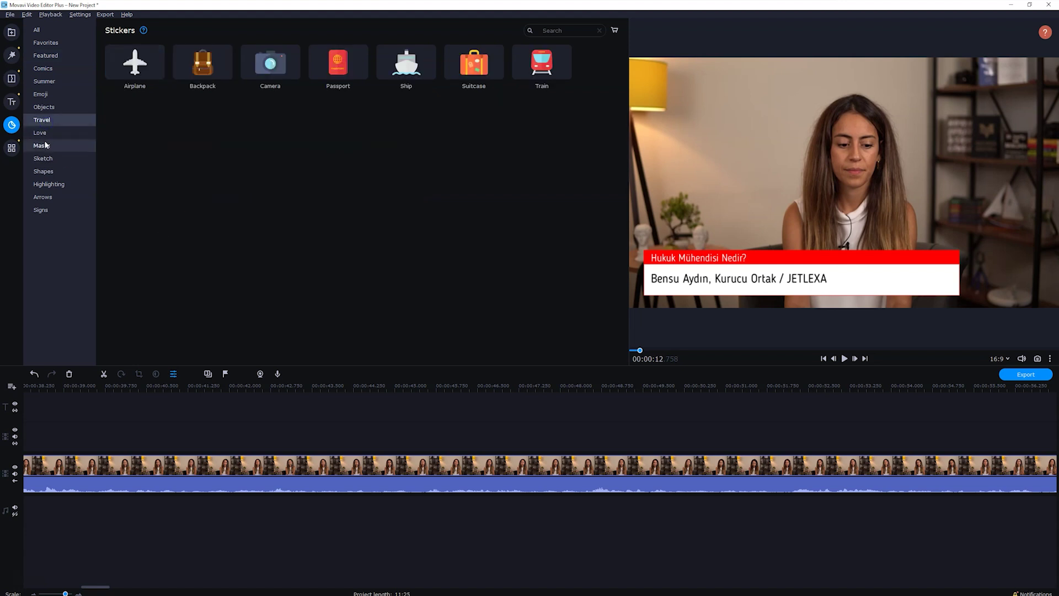
{"action": "scroll", "coordinate": [398, 445], "scroll_direction": "down", "scroll_amount": 10}
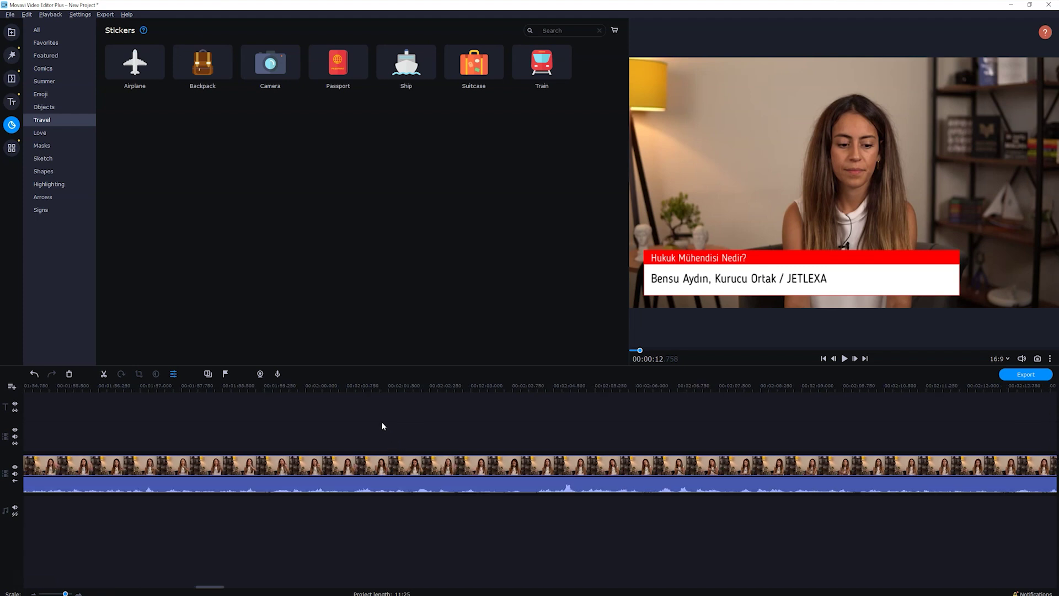
{"action": "left_click", "coordinate": [56, 593]}
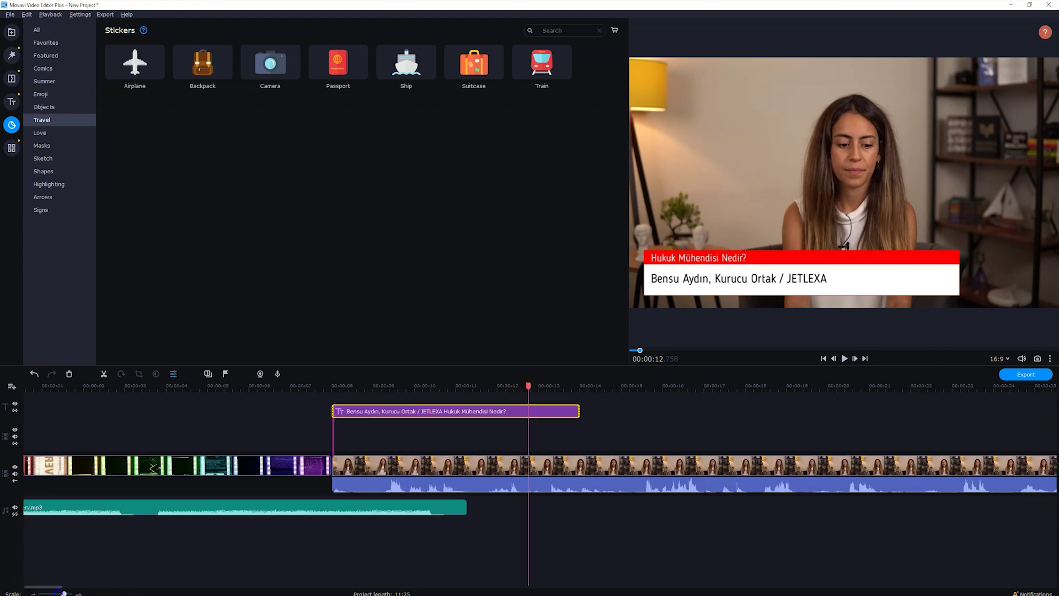
{"action": "left_click_drag", "start_coordinate": [469, 386], "coordinate": [766, 386]}
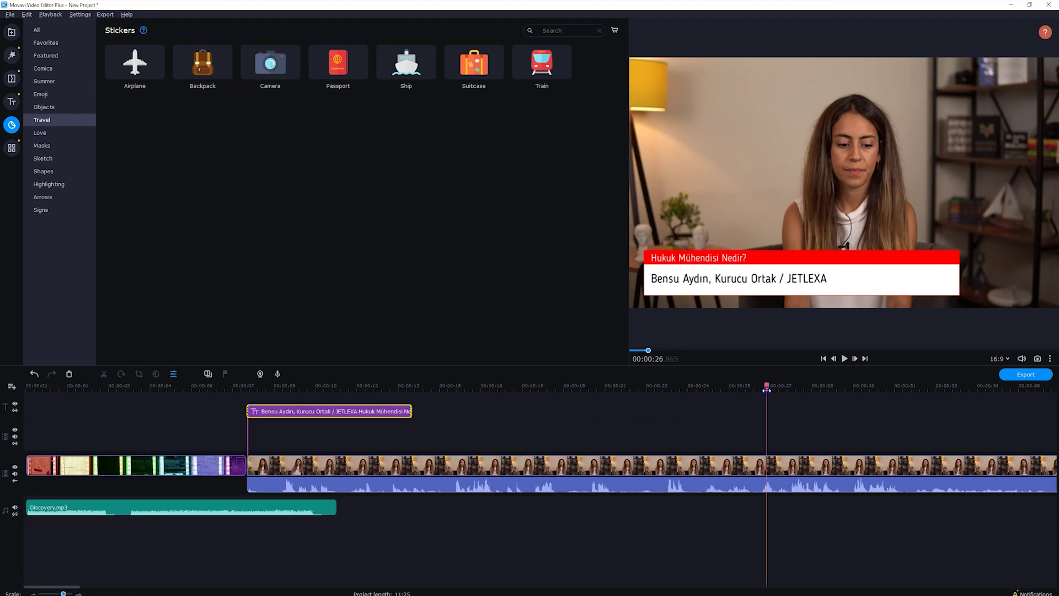
{"action": "scroll", "coordinate": [695, 437], "scroll_direction": "down", "scroll_amount": 10}
{"action": "left_click", "coordinate": [573, 387]}
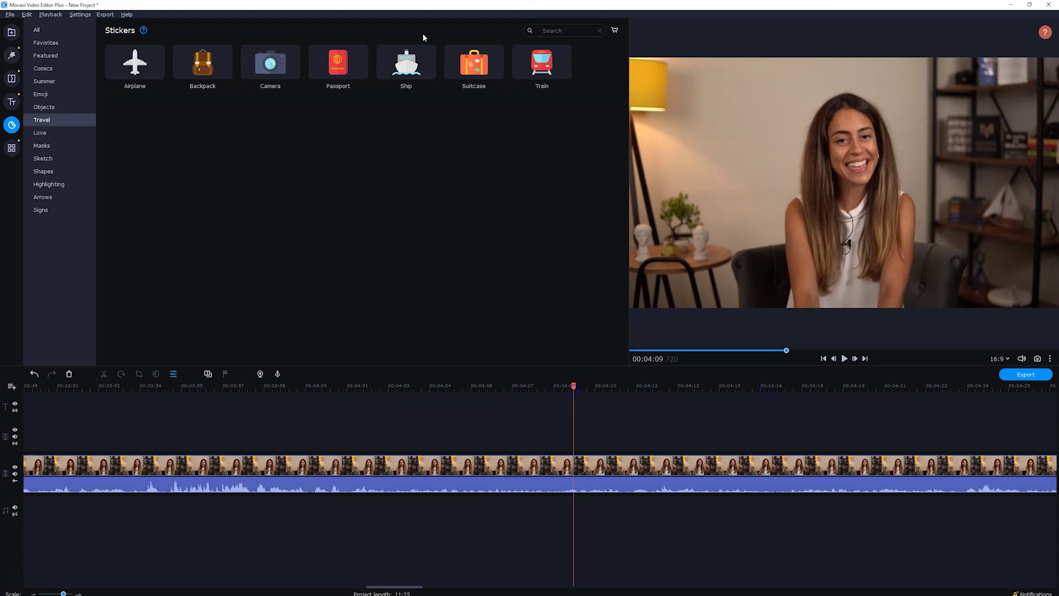
{"action": "left_click_drag", "start_coordinate": [202, 62], "coordinate": [573, 404]}
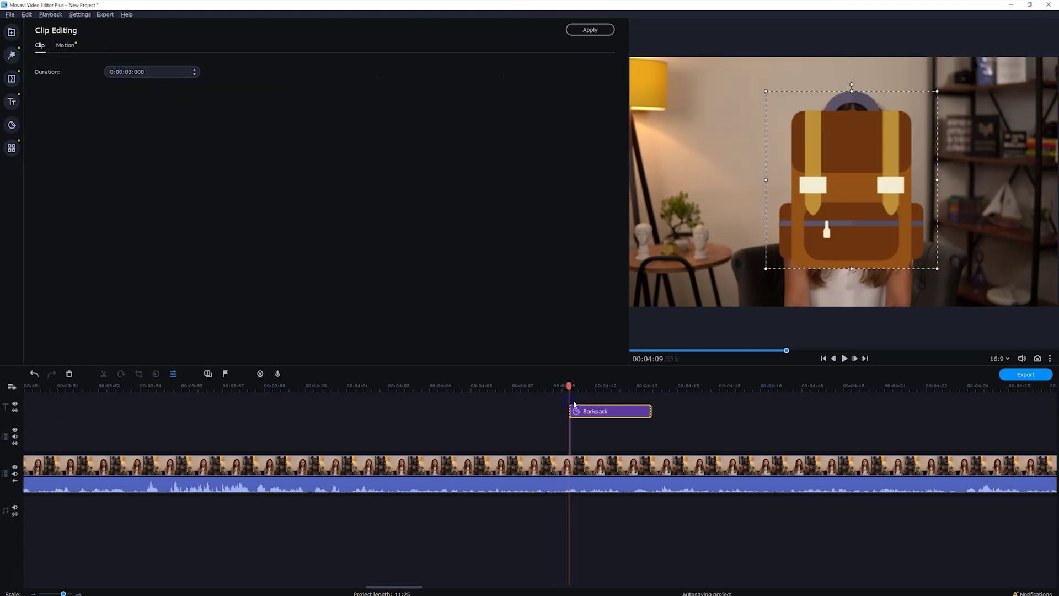
- Shrink the backpack into the frame's upper-left corner and play it back to check
{"action": "left_click_drag", "start_coordinate": [852, 182], "coordinate": [713, 153]}
{"action": "left_click_drag", "start_coordinate": [795, 239], "coordinate": [752, 194]}
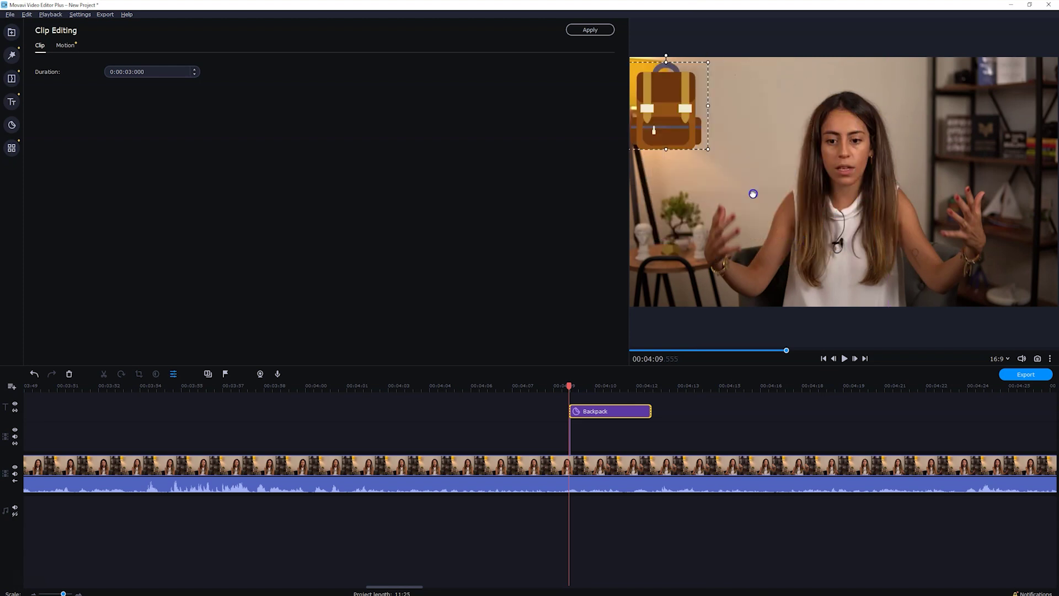
{"action": "left_click_drag", "start_coordinate": [726, 161], "coordinate": [702, 121]}
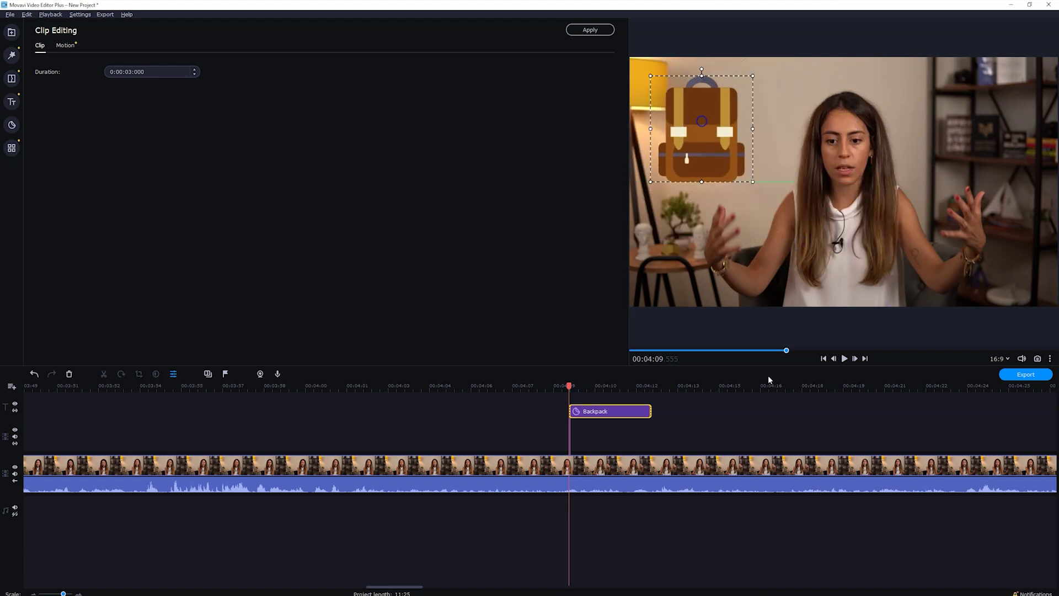
{"action": "left_click", "coordinate": [548, 393]}
{"action": "left_click", "coordinate": [845, 361]}
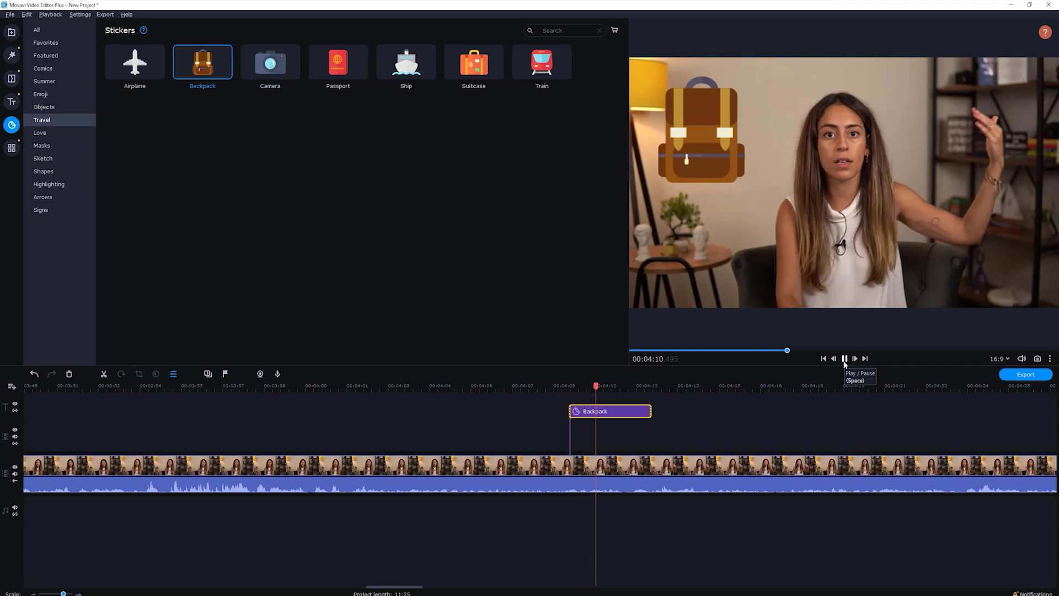
- Add the Sketch 'Animated checkmark' sticker to the timeline at about 6:05
{"action": "left_click", "coordinate": [844, 359]}
{"action": "scroll", "coordinate": [685, 421], "scroll_direction": "down", "scroll_amount": 5}
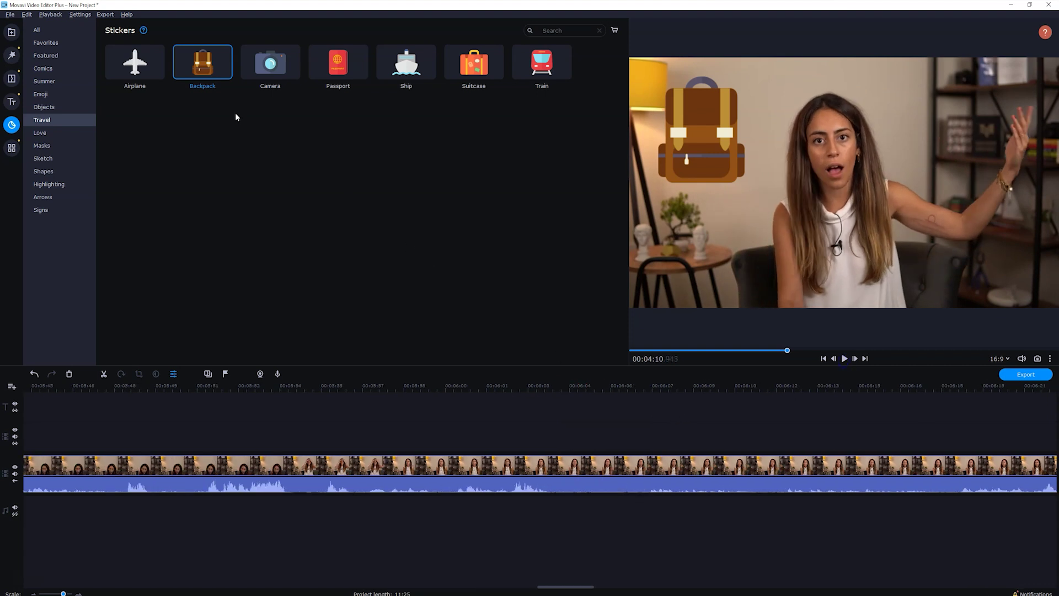
{"action": "left_click", "coordinate": [40, 133]}
{"action": "left_click", "coordinate": [46, 147]}
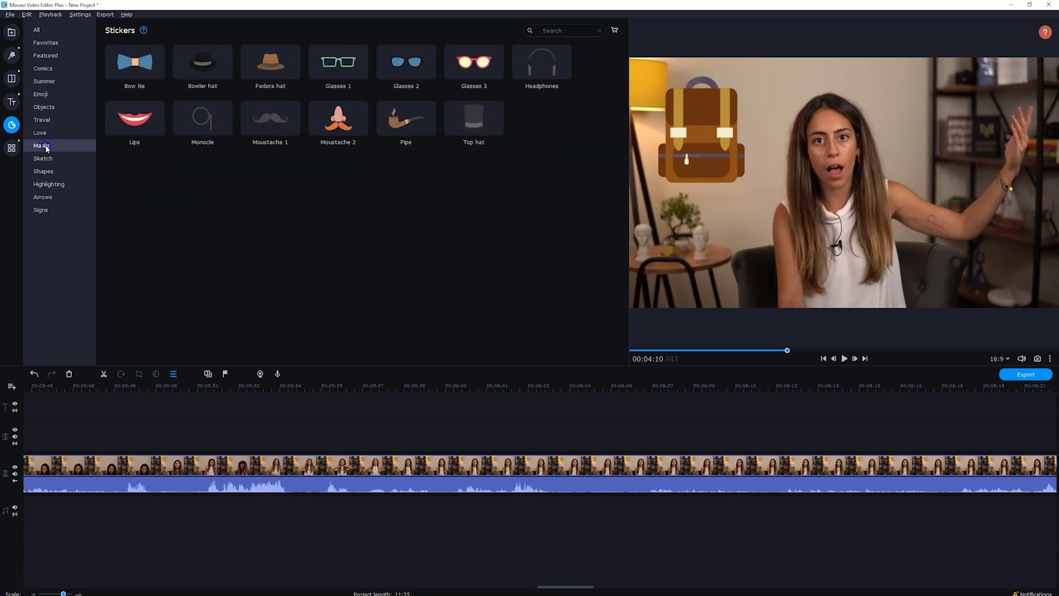
{"action": "left_click", "coordinate": [44, 159]}
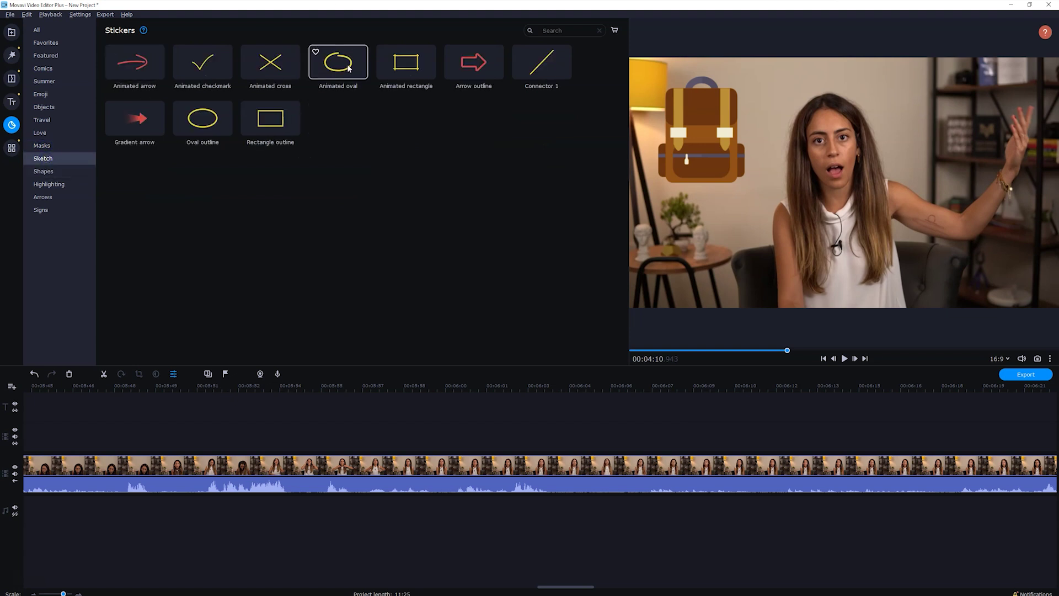
{"action": "left_click", "coordinate": [204, 69]}
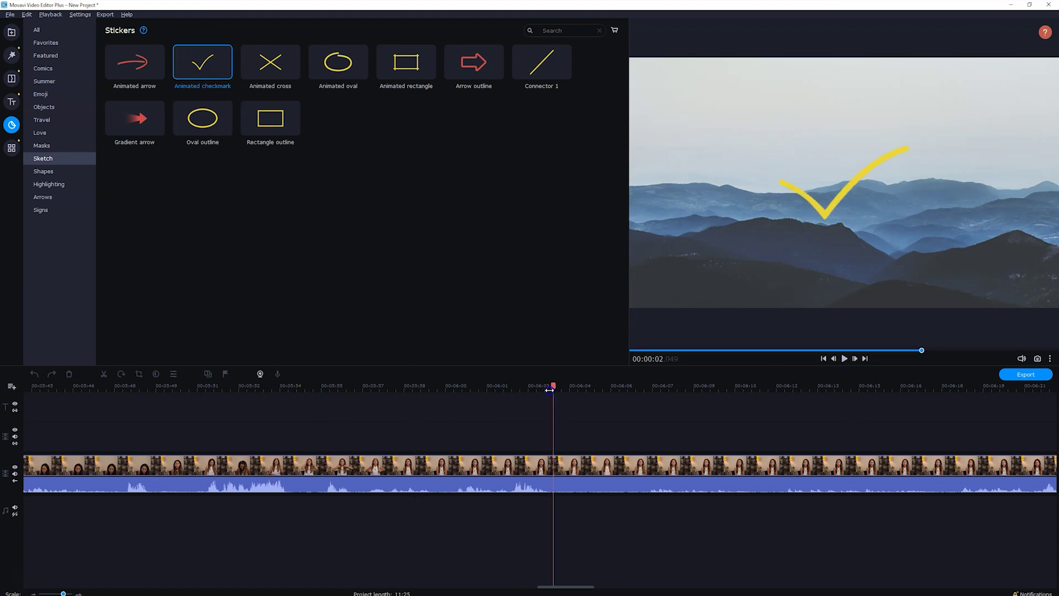
{"action": "left_click", "coordinate": [594, 402]}
{"action": "left_click_drag", "start_coordinate": [203, 61], "coordinate": [594, 415]}
- Edit the checkmark sticker, shrinking it and placing it in the frame's lower left
{"action": "left_click", "coordinate": [612, 388]}
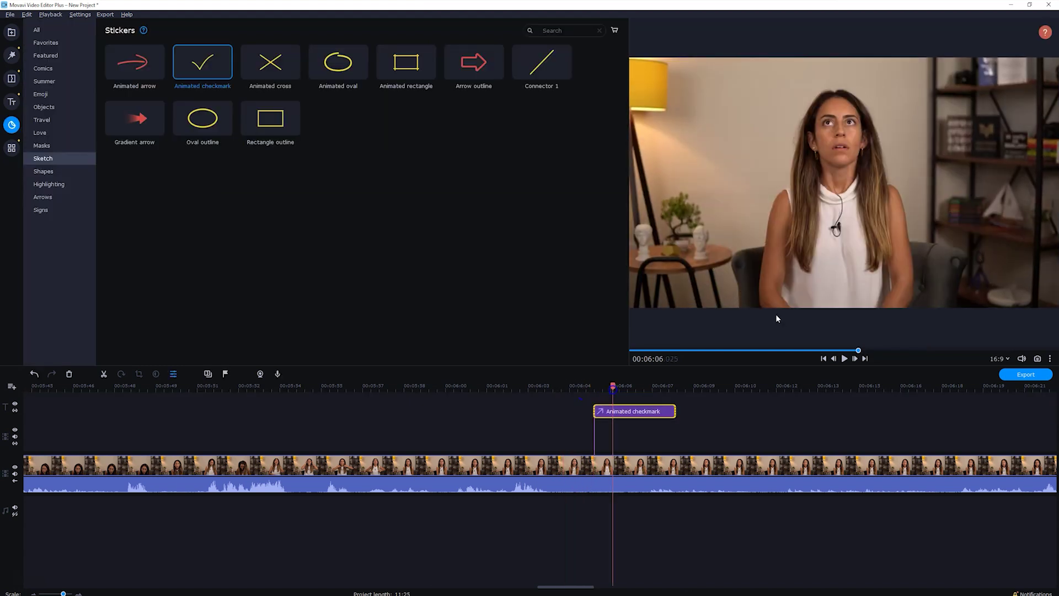
{"action": "left_click", "coordinate": [645, 387]}
{"action": "right_click", "coordinate": [616, 412]}
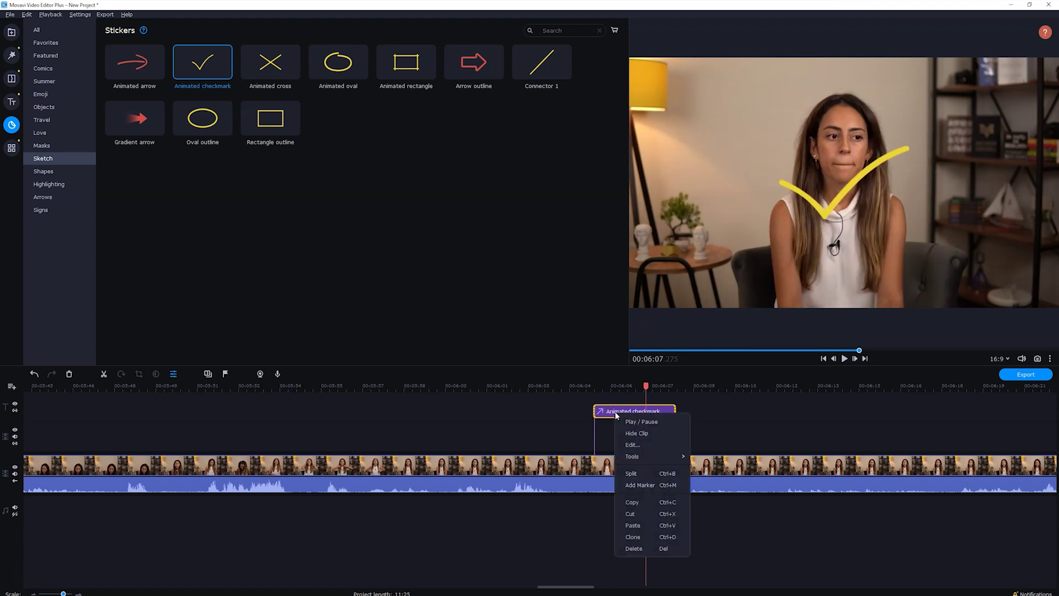
{"action": "left_click", "coordinate": [632, 444]}
{"action": "left_click_drag", "start_coordinate": [849, 187], "coordinate": [965, 228]}
{"action": "left_click_drag", "start_coordinate": [888, 264], "coordinate": [672, 279]}
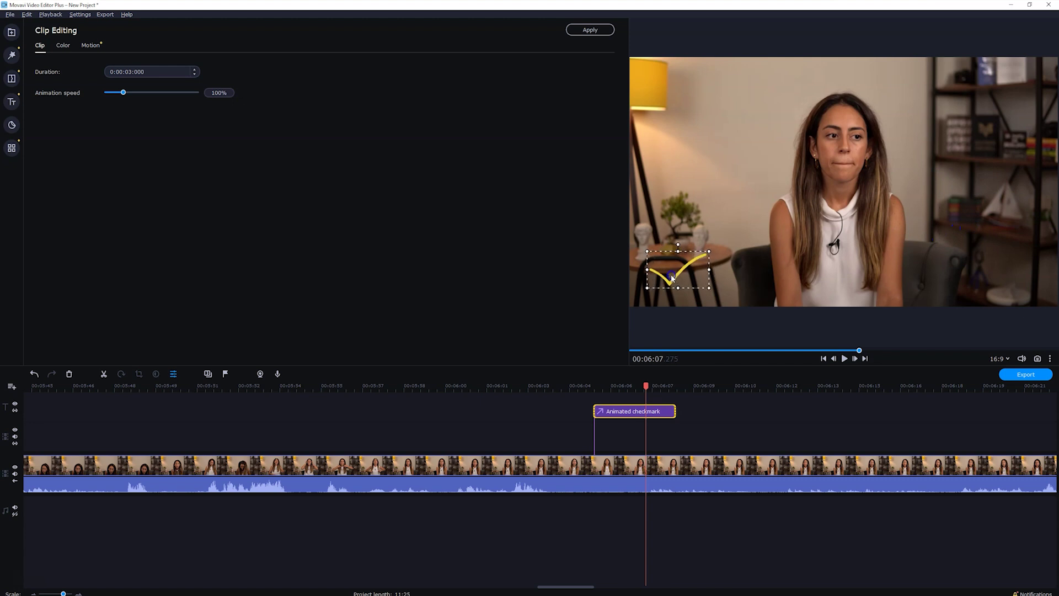
- Play back from about 6:05 to check the checkmark animation
{"action": "left_click", "coordinate": [631, 426]}
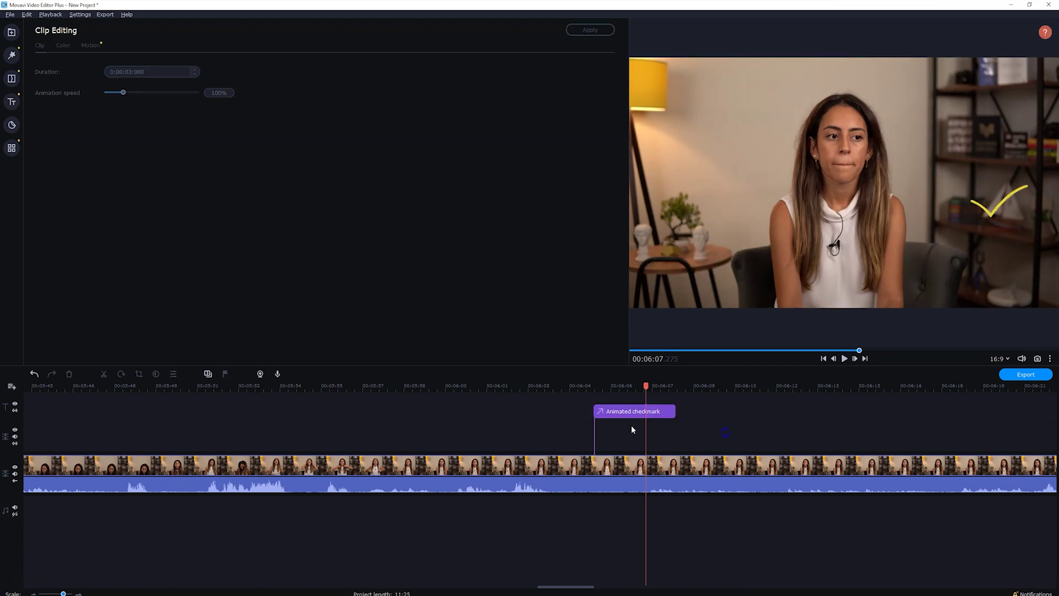
{"action": "left_click", "coordinate": [585, 384]}
{"action": "left_click", "coordinate": [847, 360]}
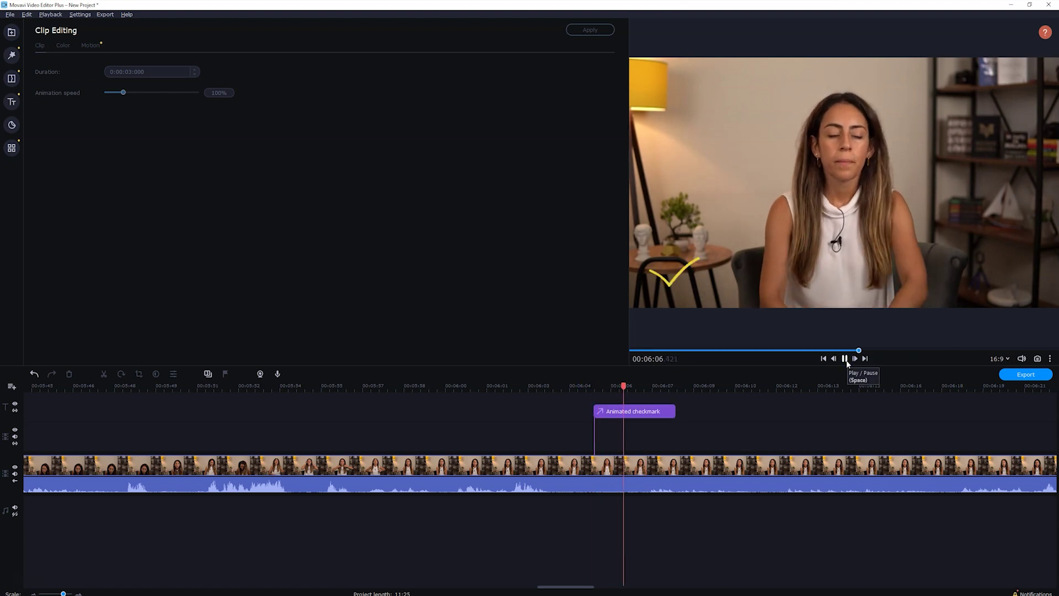
{"action": "left_click", "coordinate": [845, 359]}
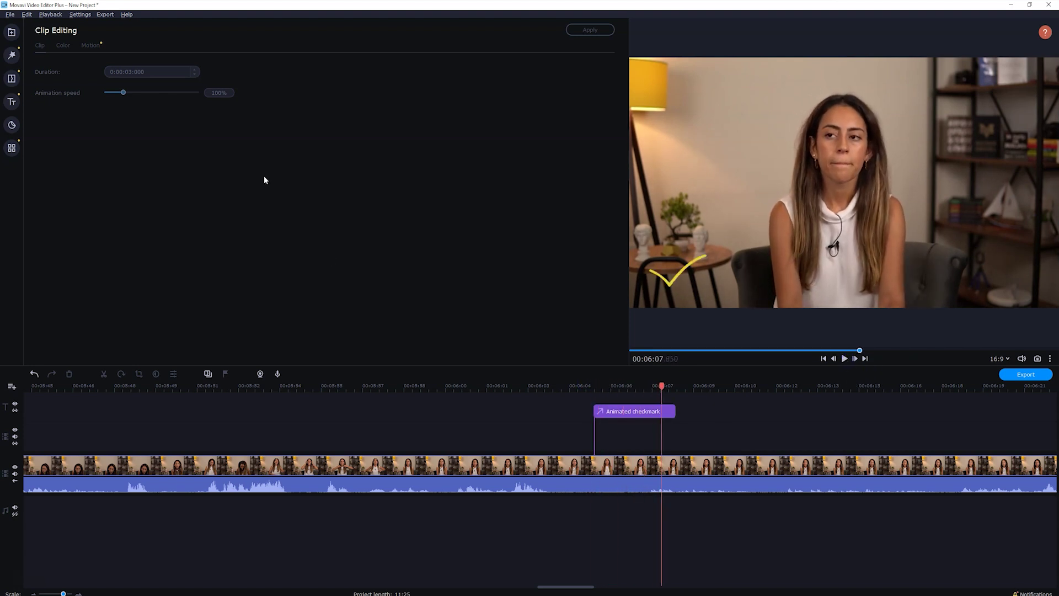
{"action": "left_click", "coordinate": [11, 55]}
{"action": "left_click", "coordinate": [11, 78]}
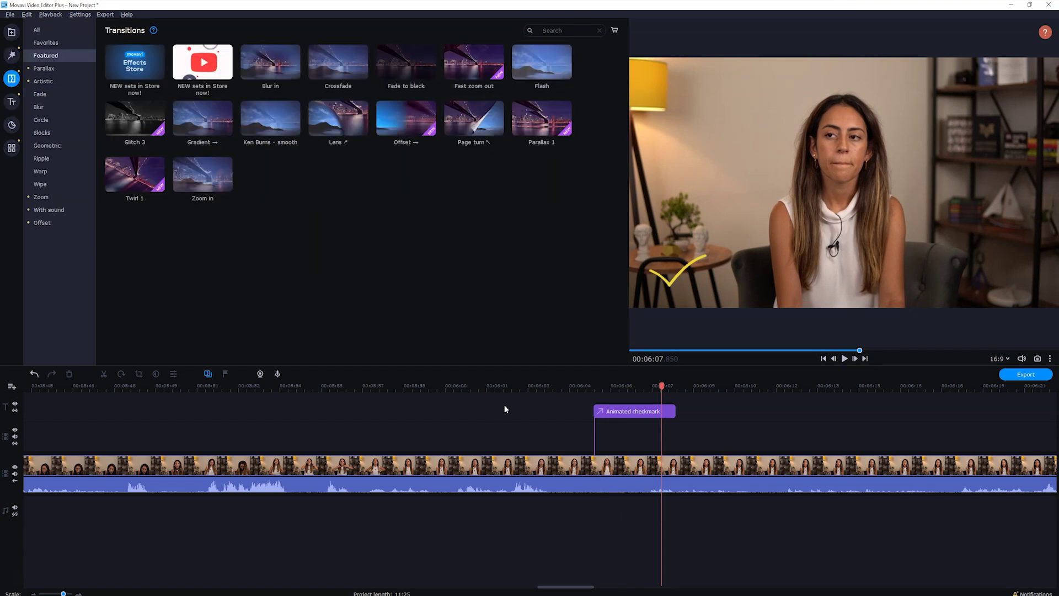
- Place the Offset transition on the interview clip cut at 1:46
{"action": "scroll", "coordinate": [387, 467], "scroll_direction": "down", "scroll_amount": 10}
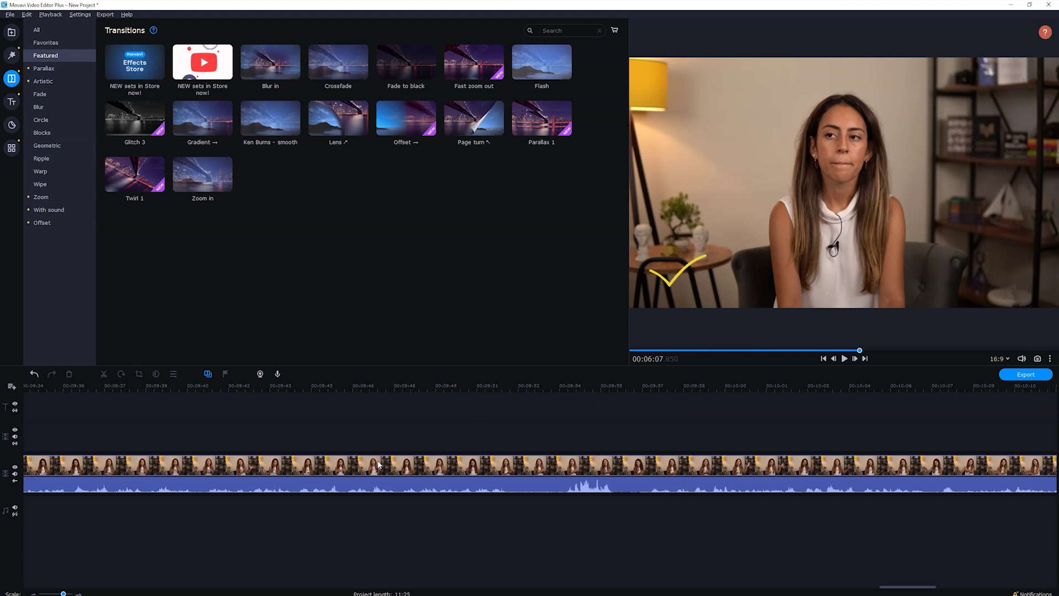
{"action": "scroll", "coordinate": [386, 467], "scroll_direction": "down", "scroll_amount": 10}
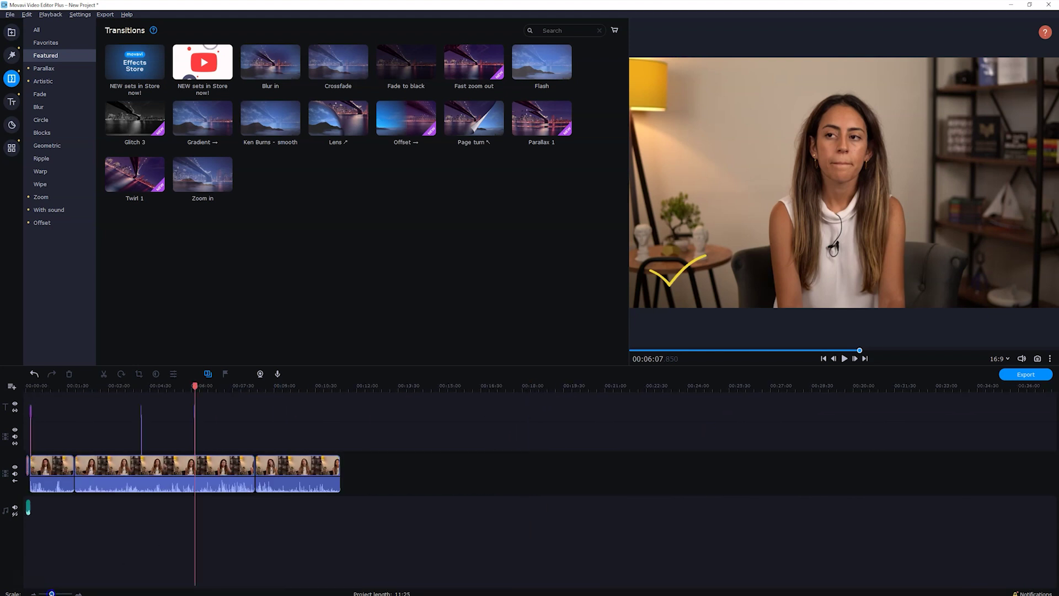
{"action": "scroll", "coordinate": [496, 474], "scroll_direction": "up", "scroll_amount": 3}
{"action": "left_click_drag", "start_coordinate": [139, 388], "coordinate": [167, 387]}
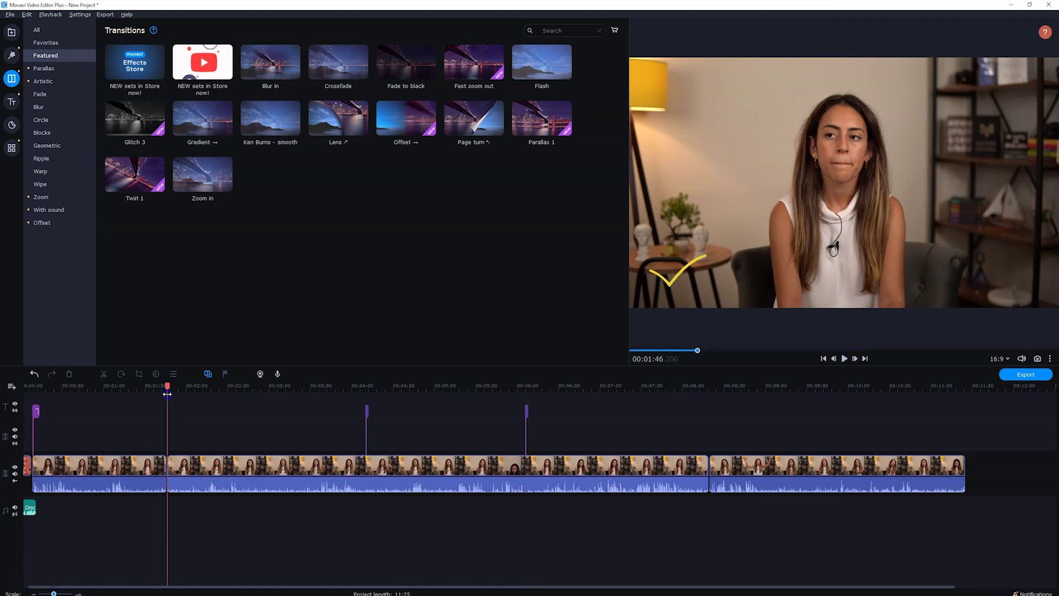
{"action": "left_click", "coordinate": [405, 130]}
{"action": "left_click_drag", "start_coordinate": [403, 124], "coordinate": [167, 469]}
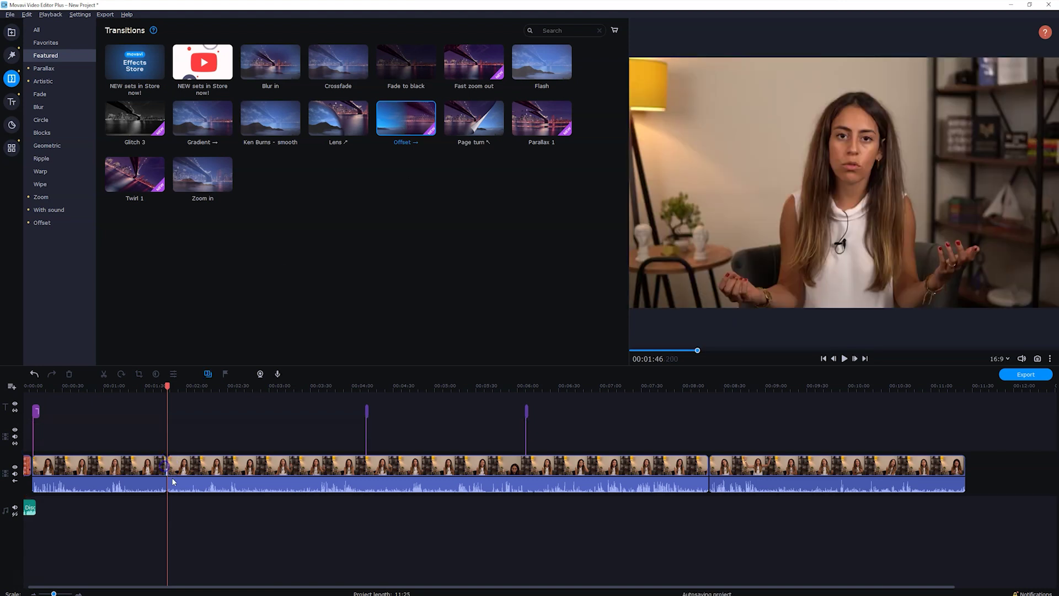
{"action": "scroll", "coordinate": [166, 485], "scroll_direction": "up", "scroll_amount": 3}
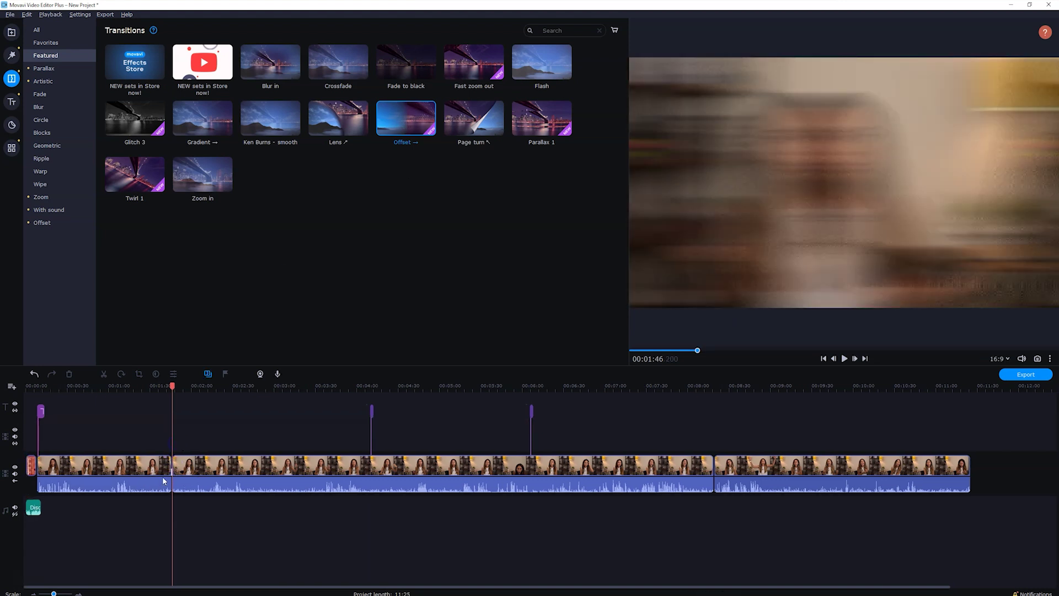
{"action": "scroll", "coordinate": [525, 488], "scroll_direction": "up", "scroll_amount": 3}
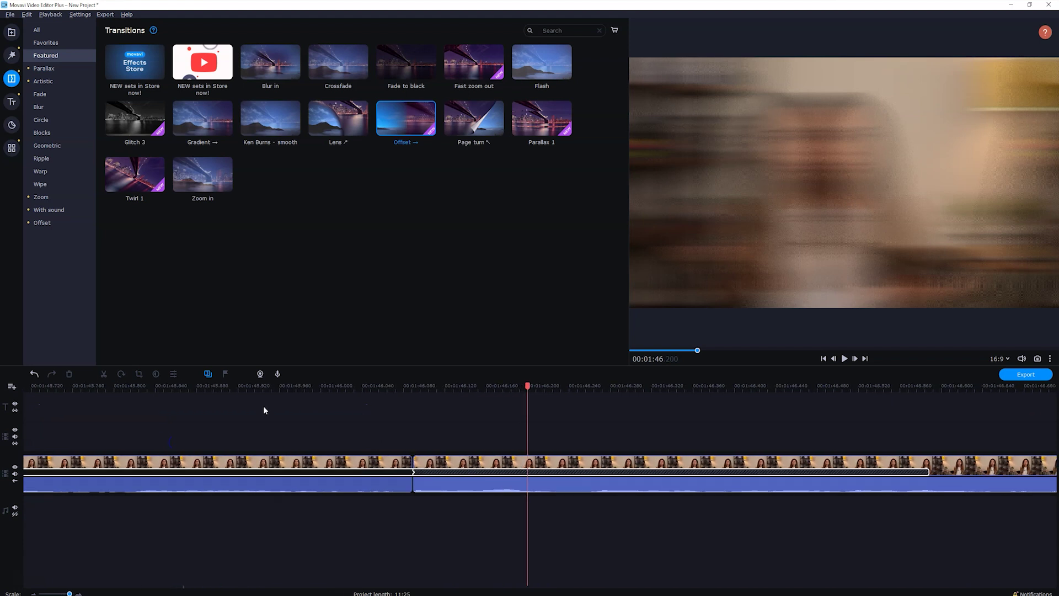
{"action": "scroll", "coordinate": [275, 475], "scroll_direction": "down", "scroll_amount": 2}
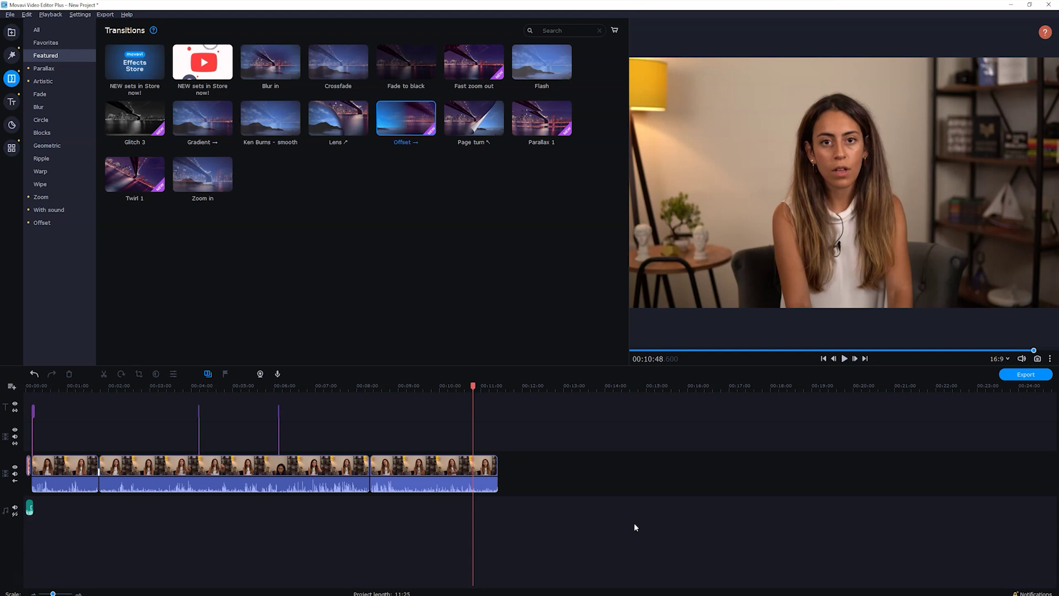
{"action": "left_click", "coordinate": [1017, 380]}
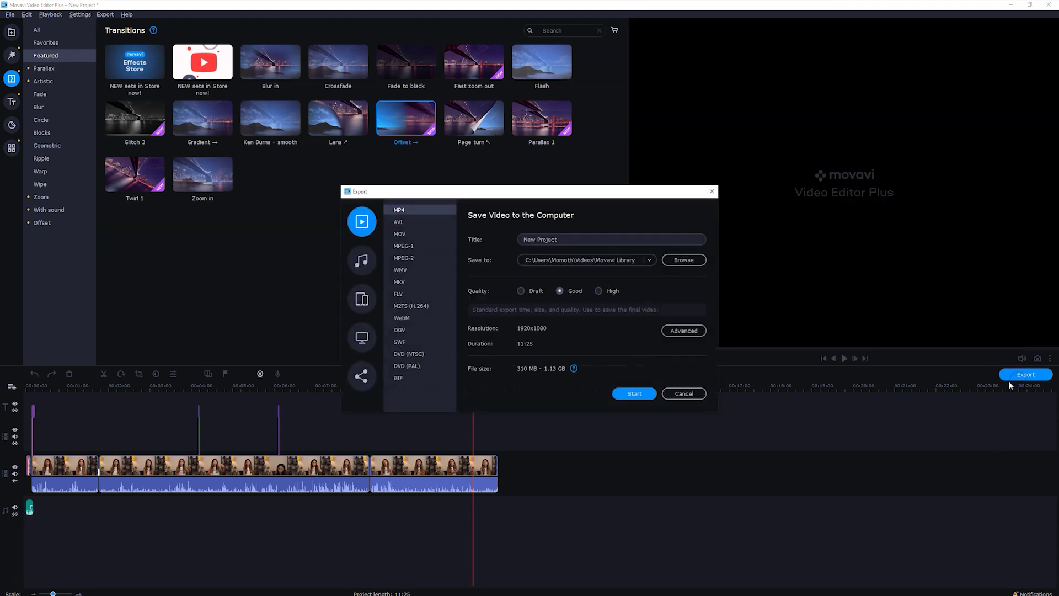
- Set the export destination folder to Desktop\Hukuk Mühendisi Nedir\Render
{"action": "left_click", "coordinate": [686, 259]}
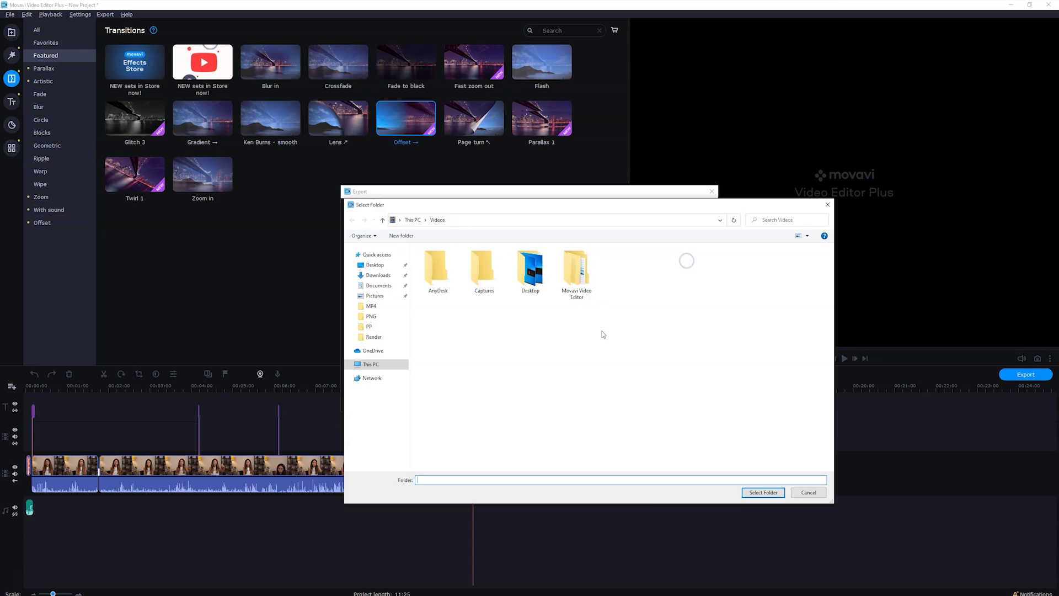
{"action": "left_click", "coordinate": [373, 265]}
{"action": "double_click", "coordinate": [463, 270]}
{"action": "double_click", "coordinate": [433, 287]}
{"action": "left_click", "coordinate": [761, 492]}
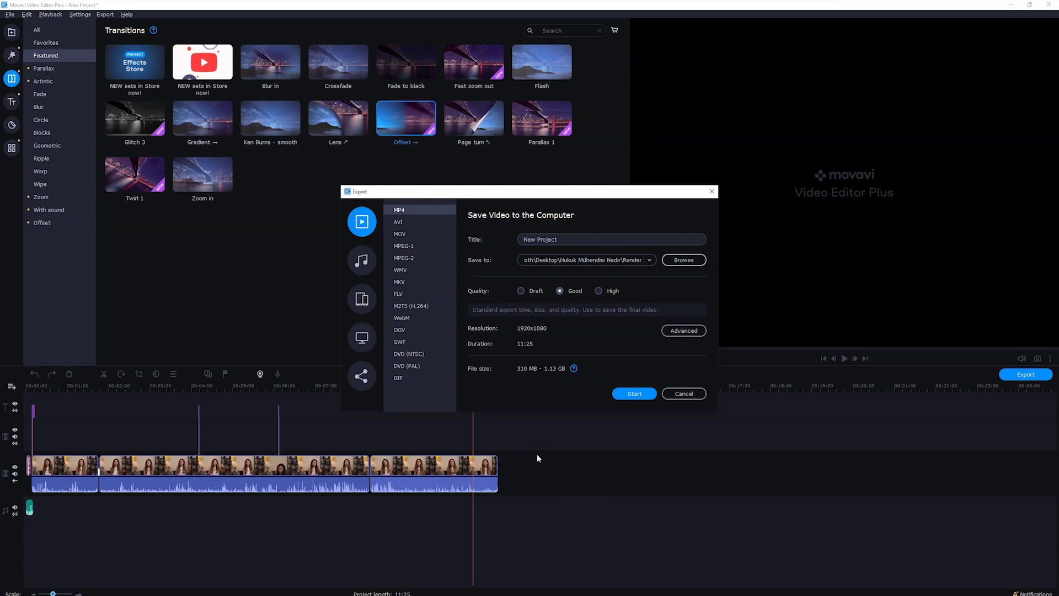
- Export the MP4 at High quality and open the finished file
{"action": "left_click", "coordinate": [598, 291]}
{"action": "left_click", "coordinate": [626, 393]}
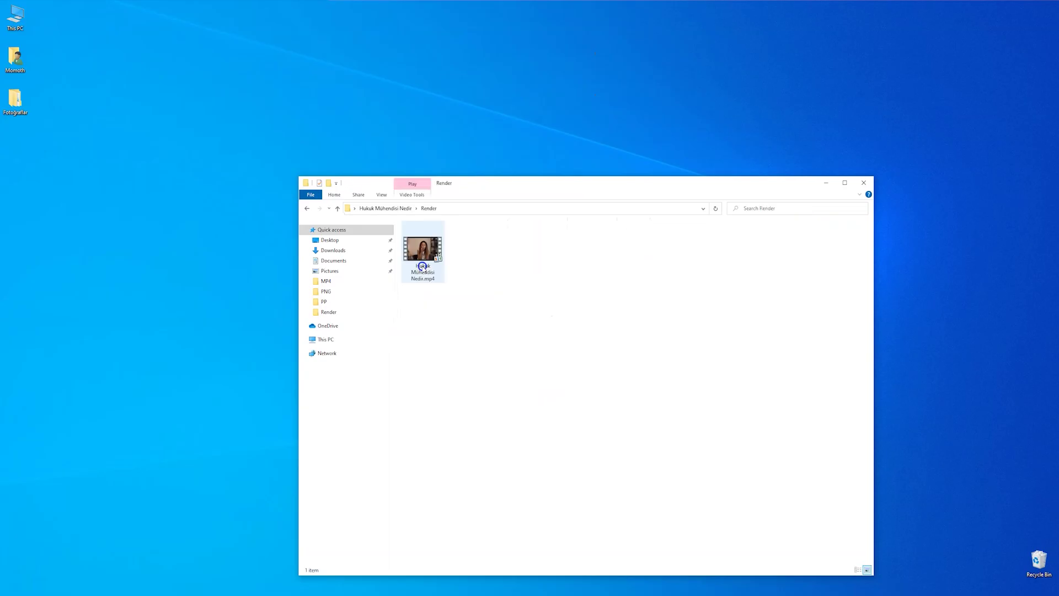
{"action": "double_click", "coordinate": [427, 251]}
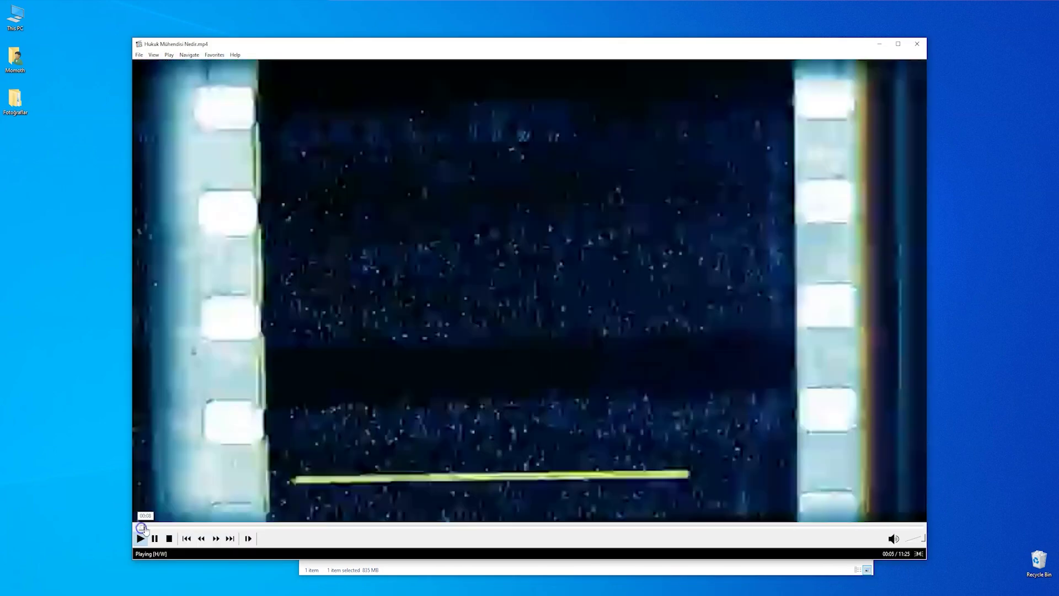
- Jump through the exported MP4 from the intro to the title, then past 1:48 into the interview
{"action": "left_click", "coordinate": [148, 527]}
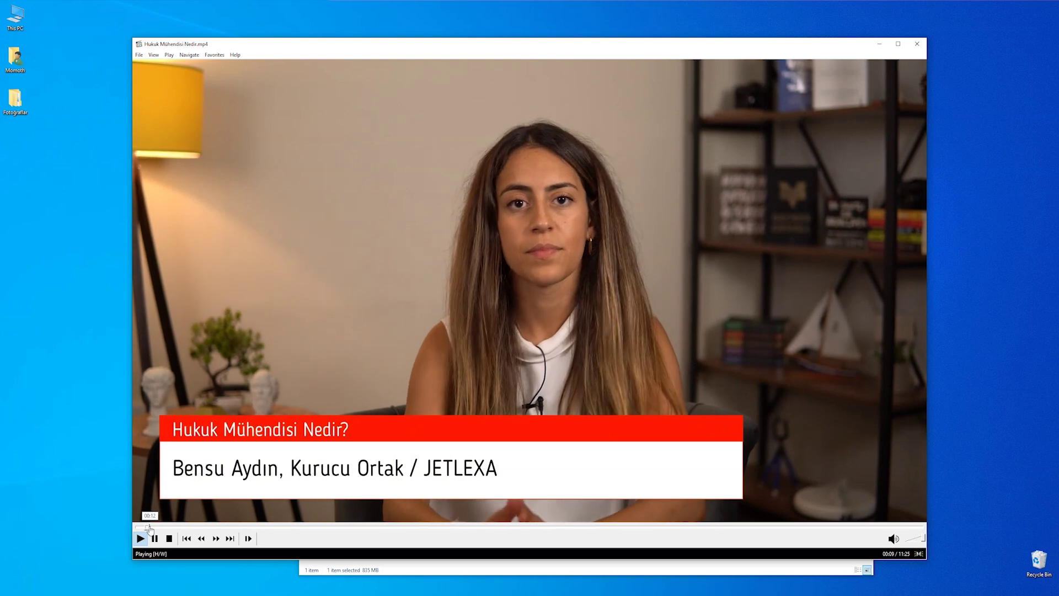
{"action": "left_click_drag", "start_coordinate": [221, 525], "coordinate": [262, 528]}
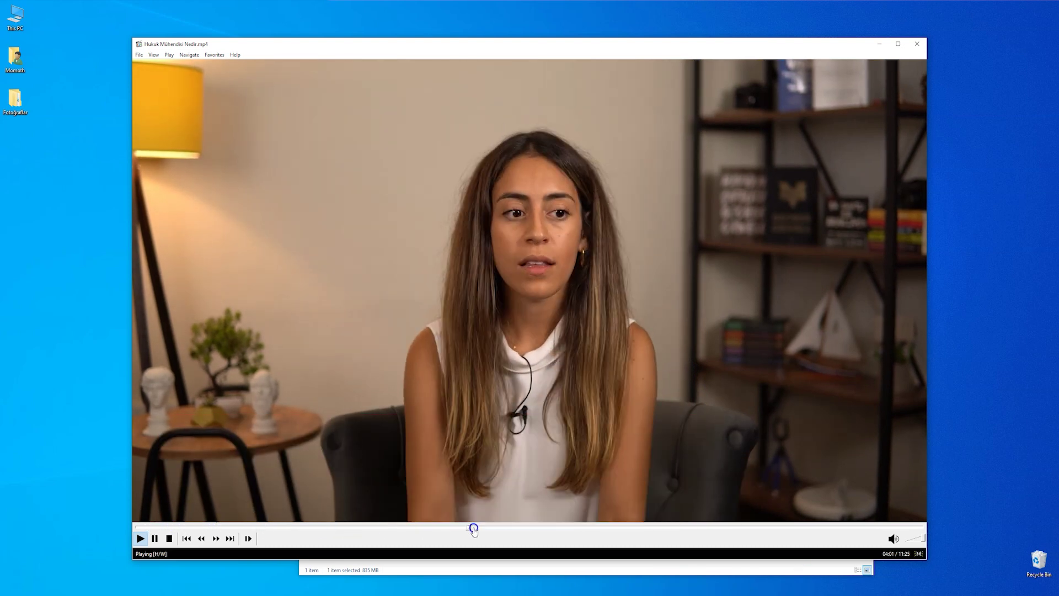
{"action": "left_click", "coordinate": [619, 529]}
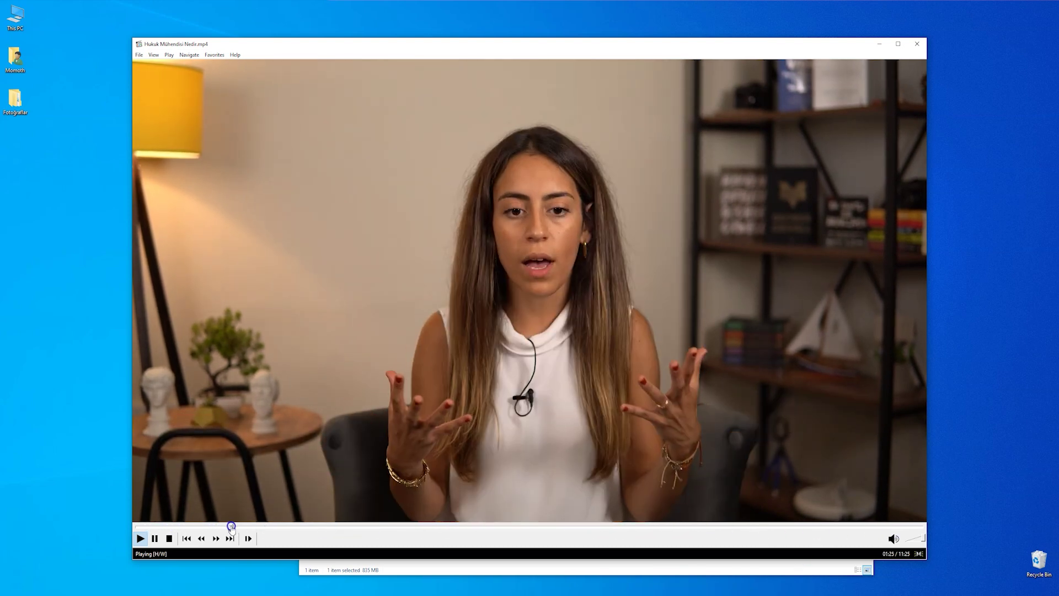